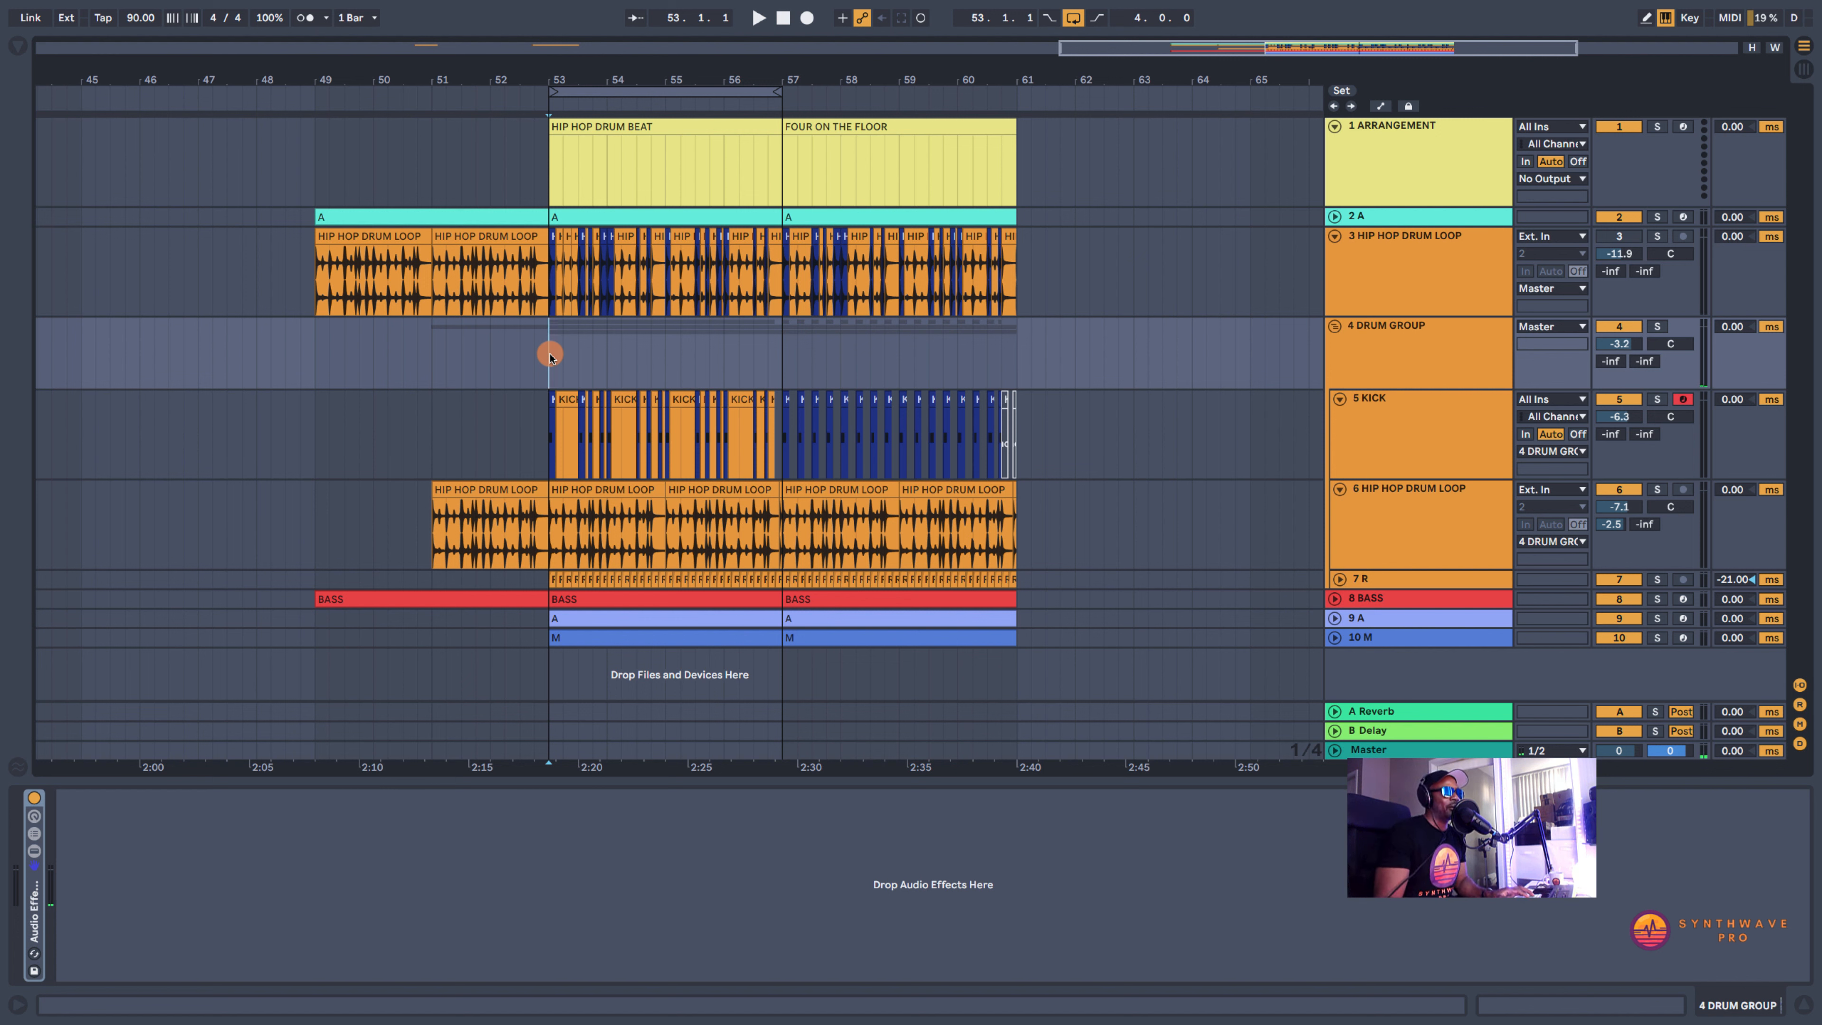
- Play the full arrangement from bar 53, and solo track 3 to hear its original loop from bar 49
{"action": "key", "text": "space"}
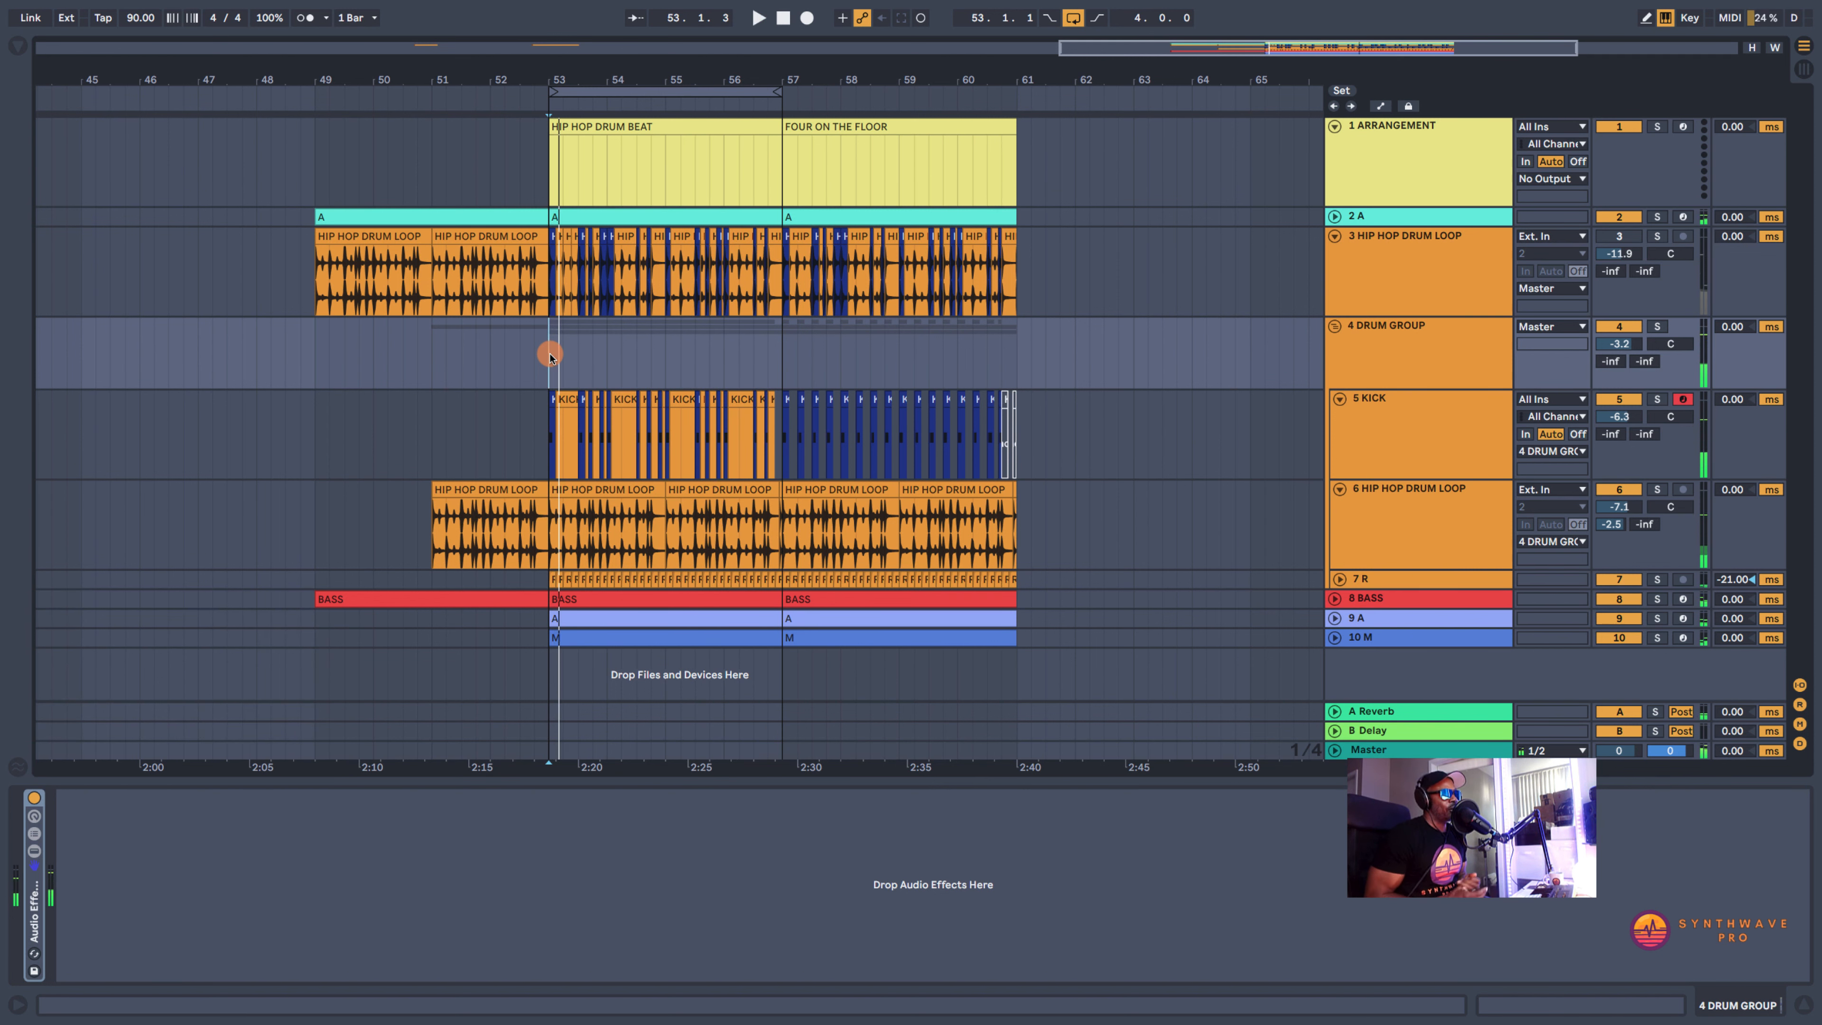
{"action": "left_click", "coordinate": [431, 271]}
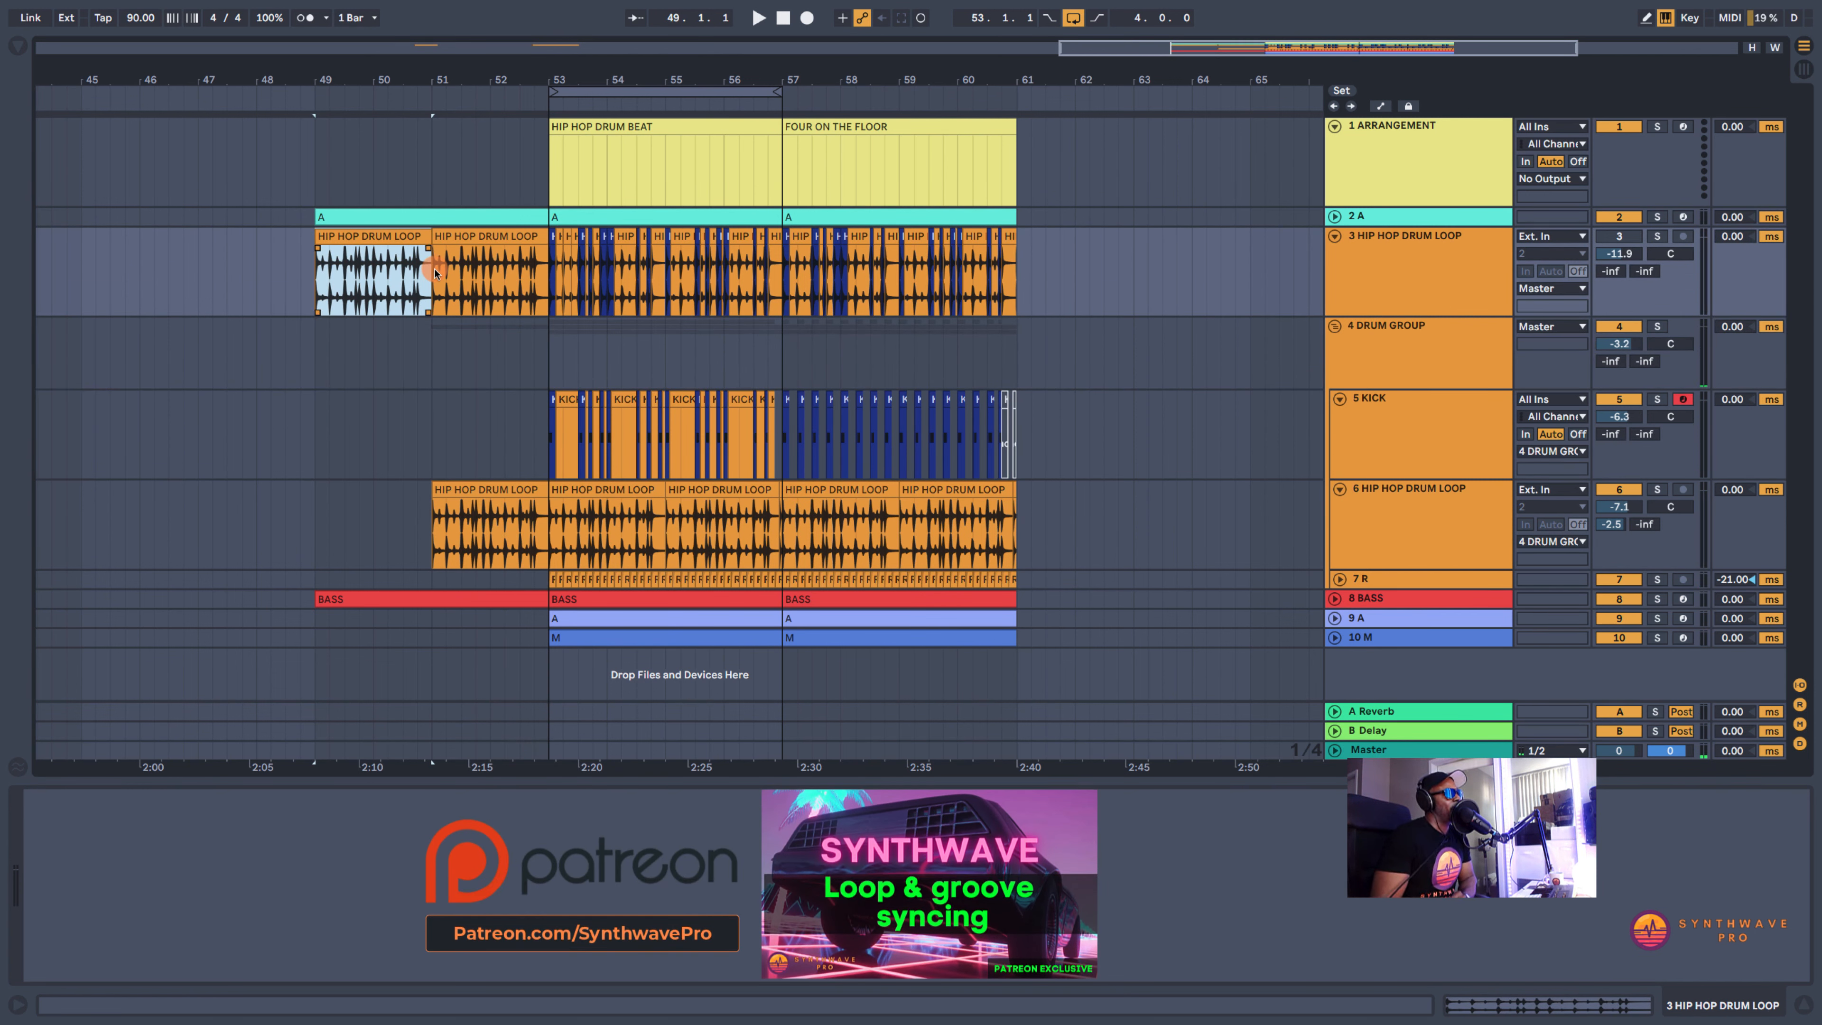
{"action": "left_click", "coordinate": [1657, 236]}
{"action": "left_click", "coordinate": [401, 237]}
{"action": "key", "text": "space"}
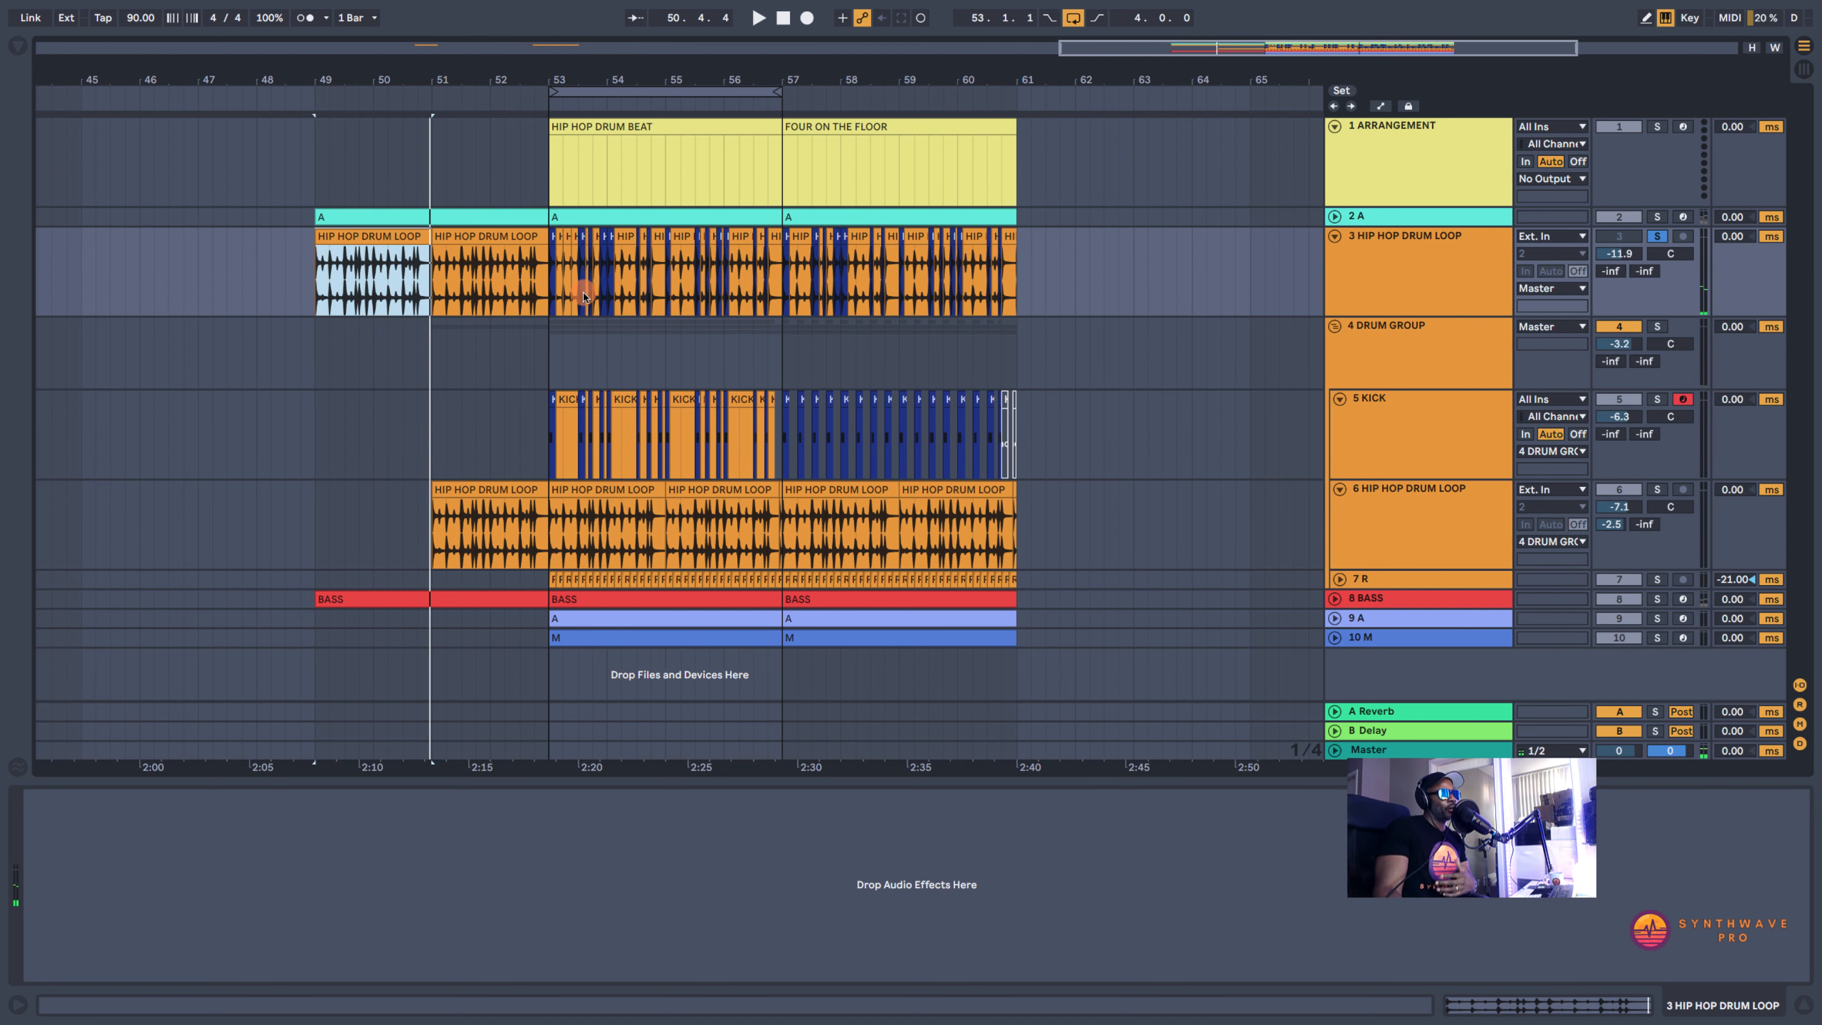
- Highlight the sliced clips on track 3 from bar 53 to bar 55
{"action": "left_click_drag", "start_coordinate": [554, 82], "coordinate": [452, 179]}
{"action": "left_click_drag", "start_coordinate": [451, 264], "coordinate": [807, 262]}
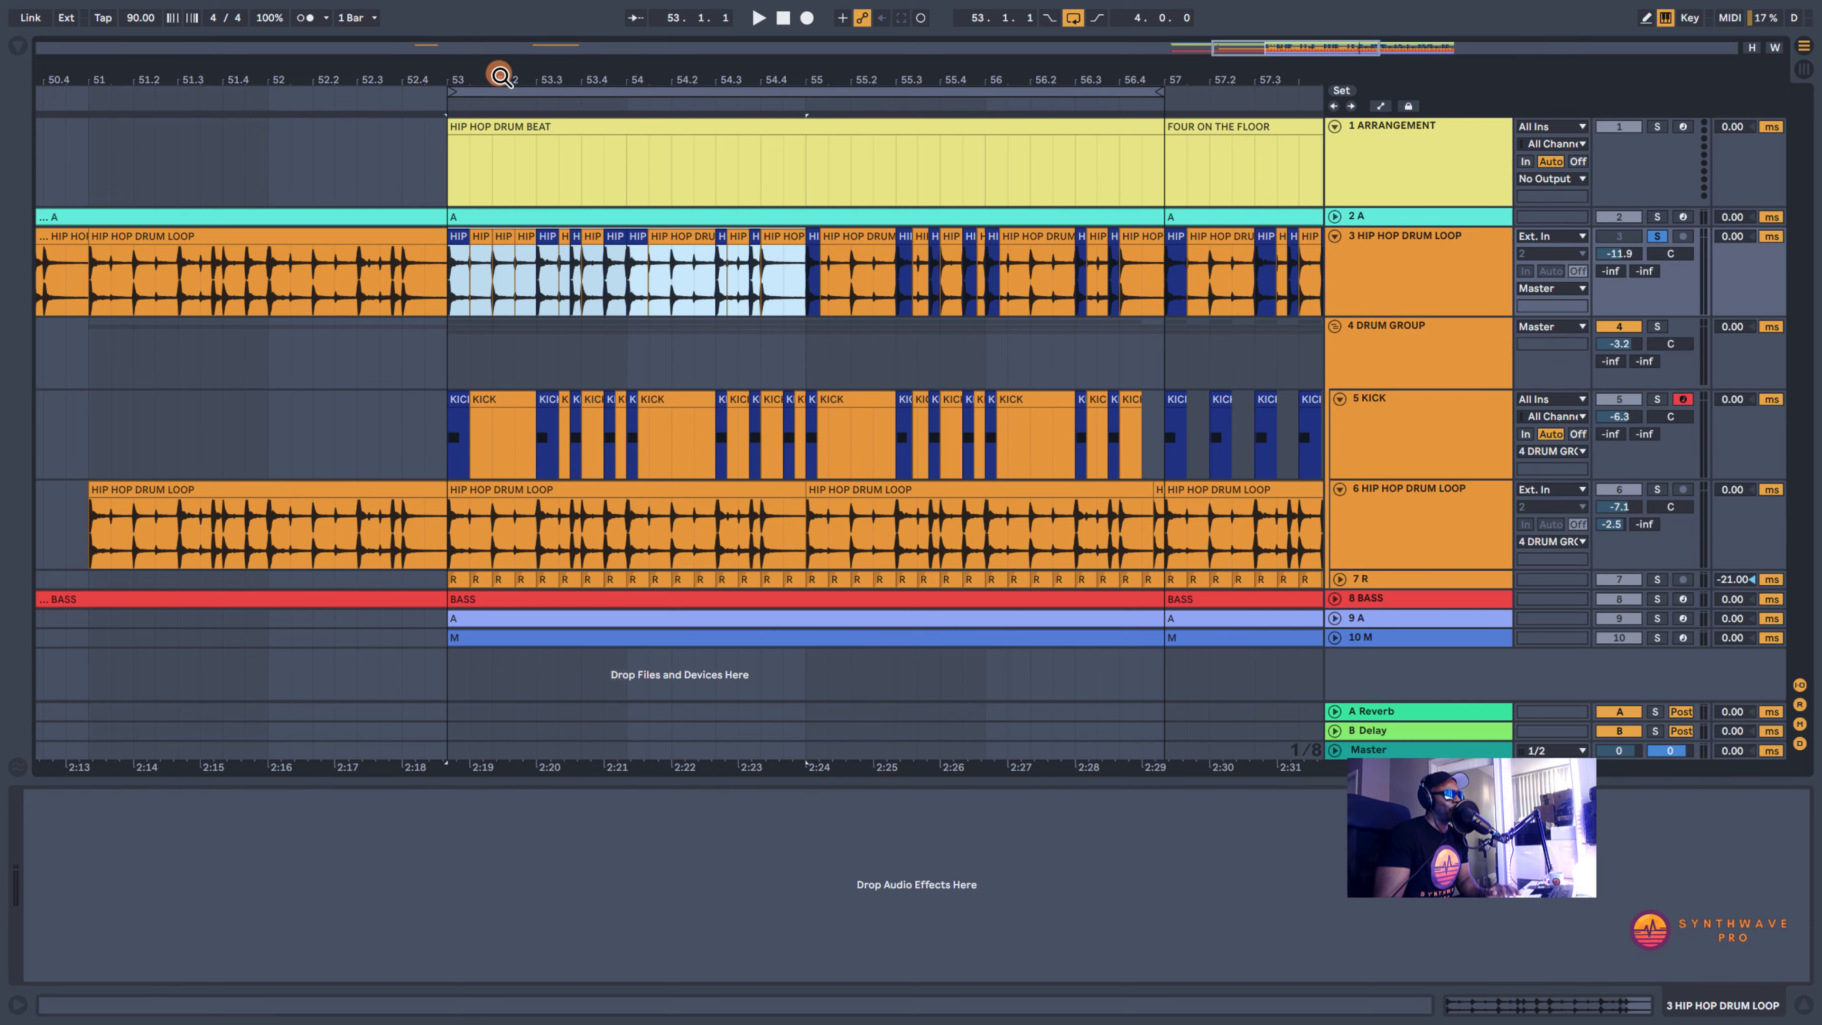
{"action": "left_click_drag", "start_coordinate": [500, 76], "coordinate": [288, 85]}
- Play track 3's sliced loop from bar 53, selecting blue slices one after another up to bar 56
{"action": "left_click", "coordinate": [249, 236]}
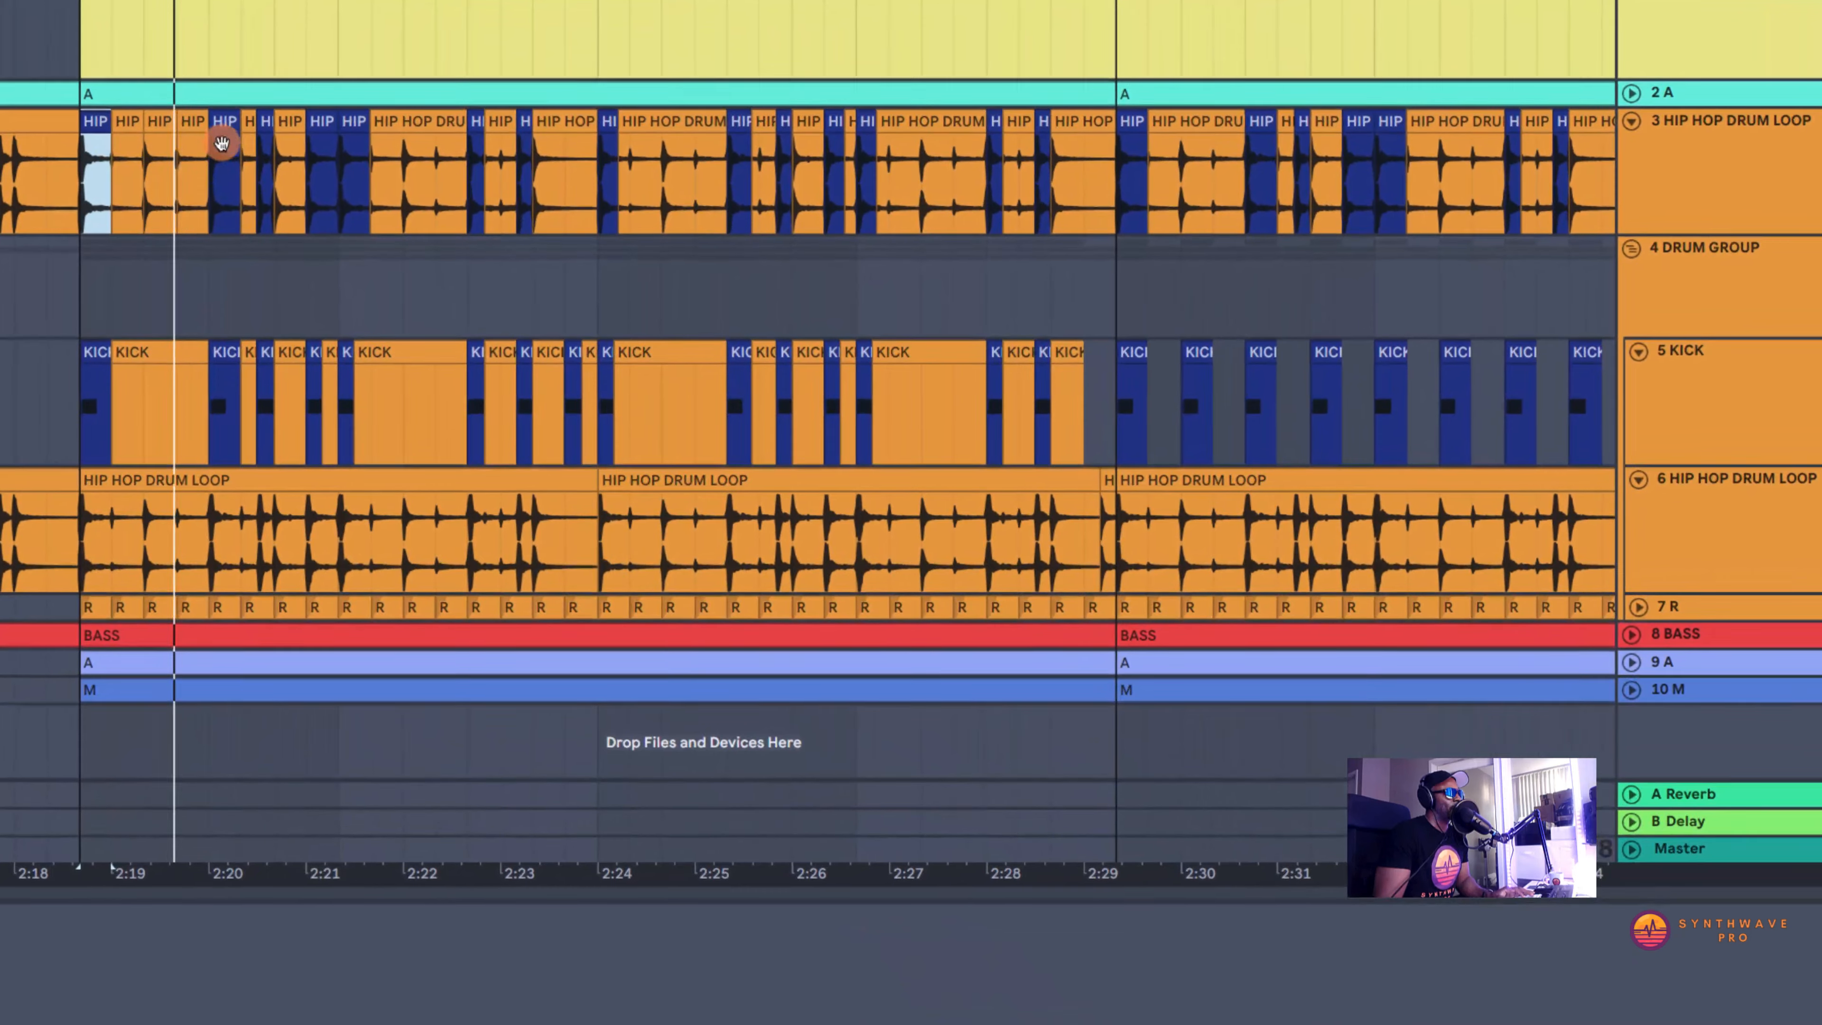
{"action": "left_click", "coordinate": [339, 241]}
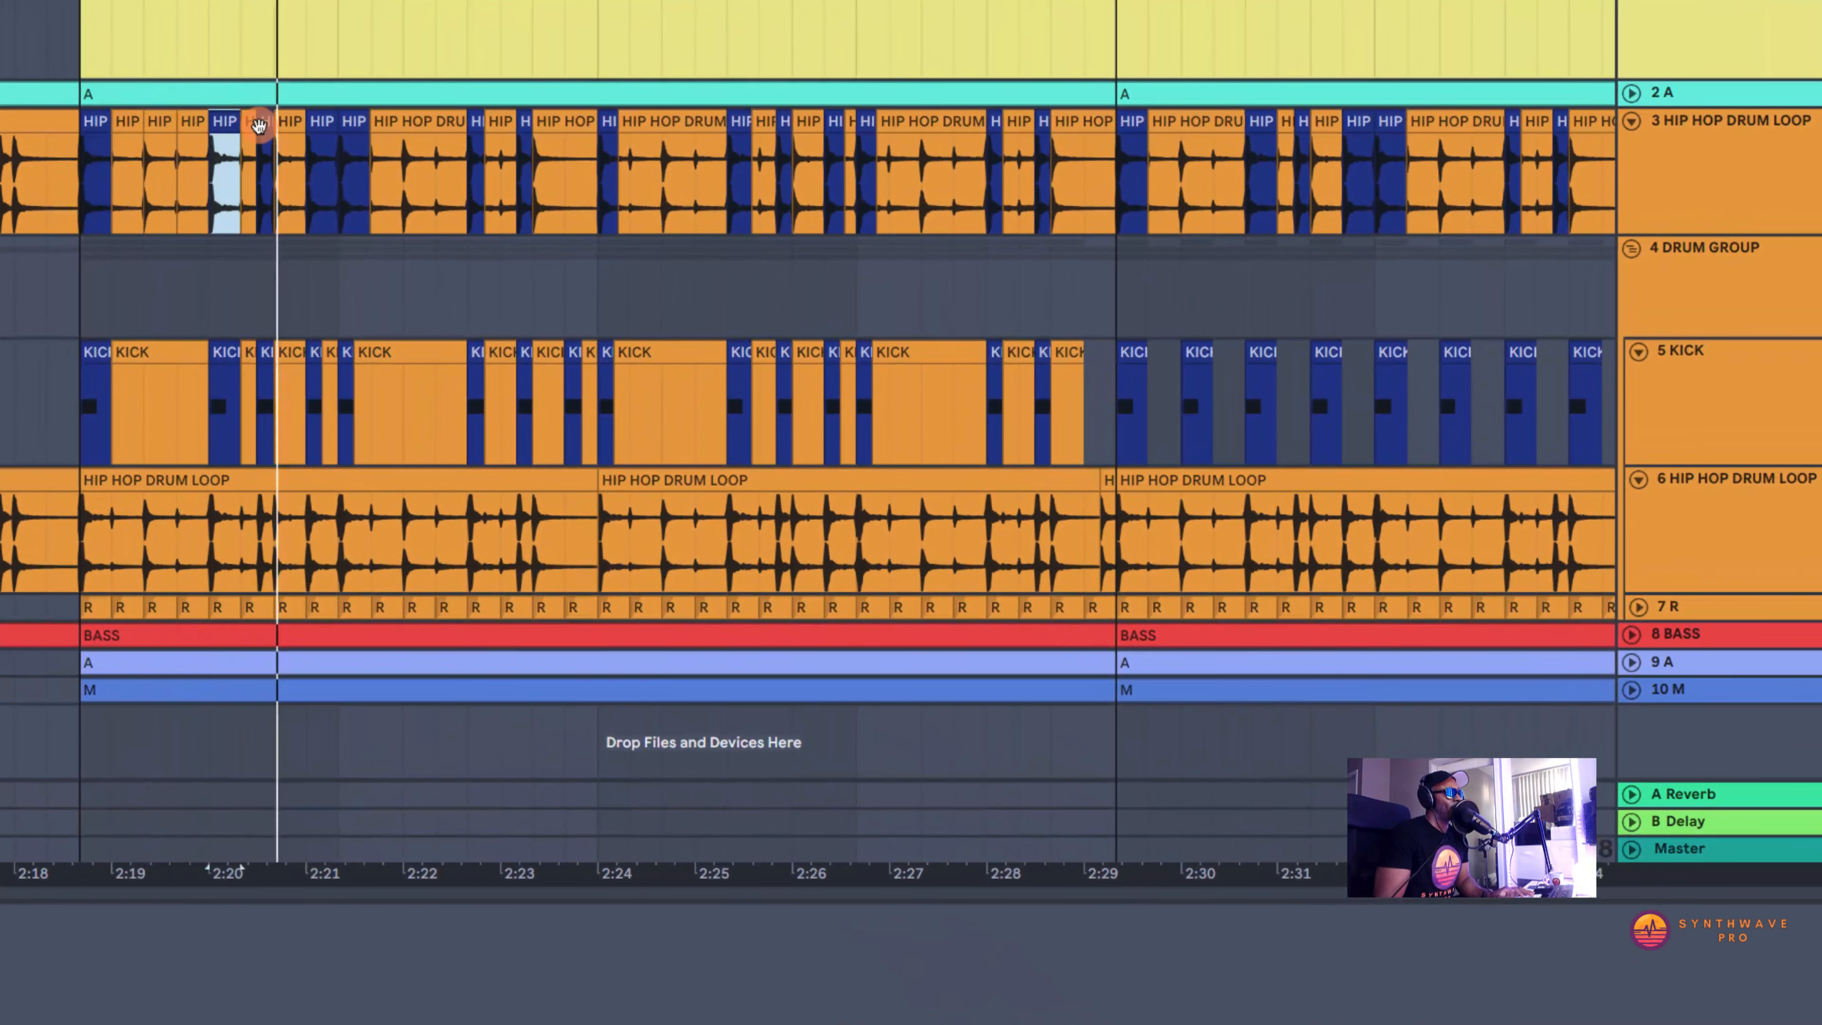
{"action": "left_click", "coordinate": [361, 127]}
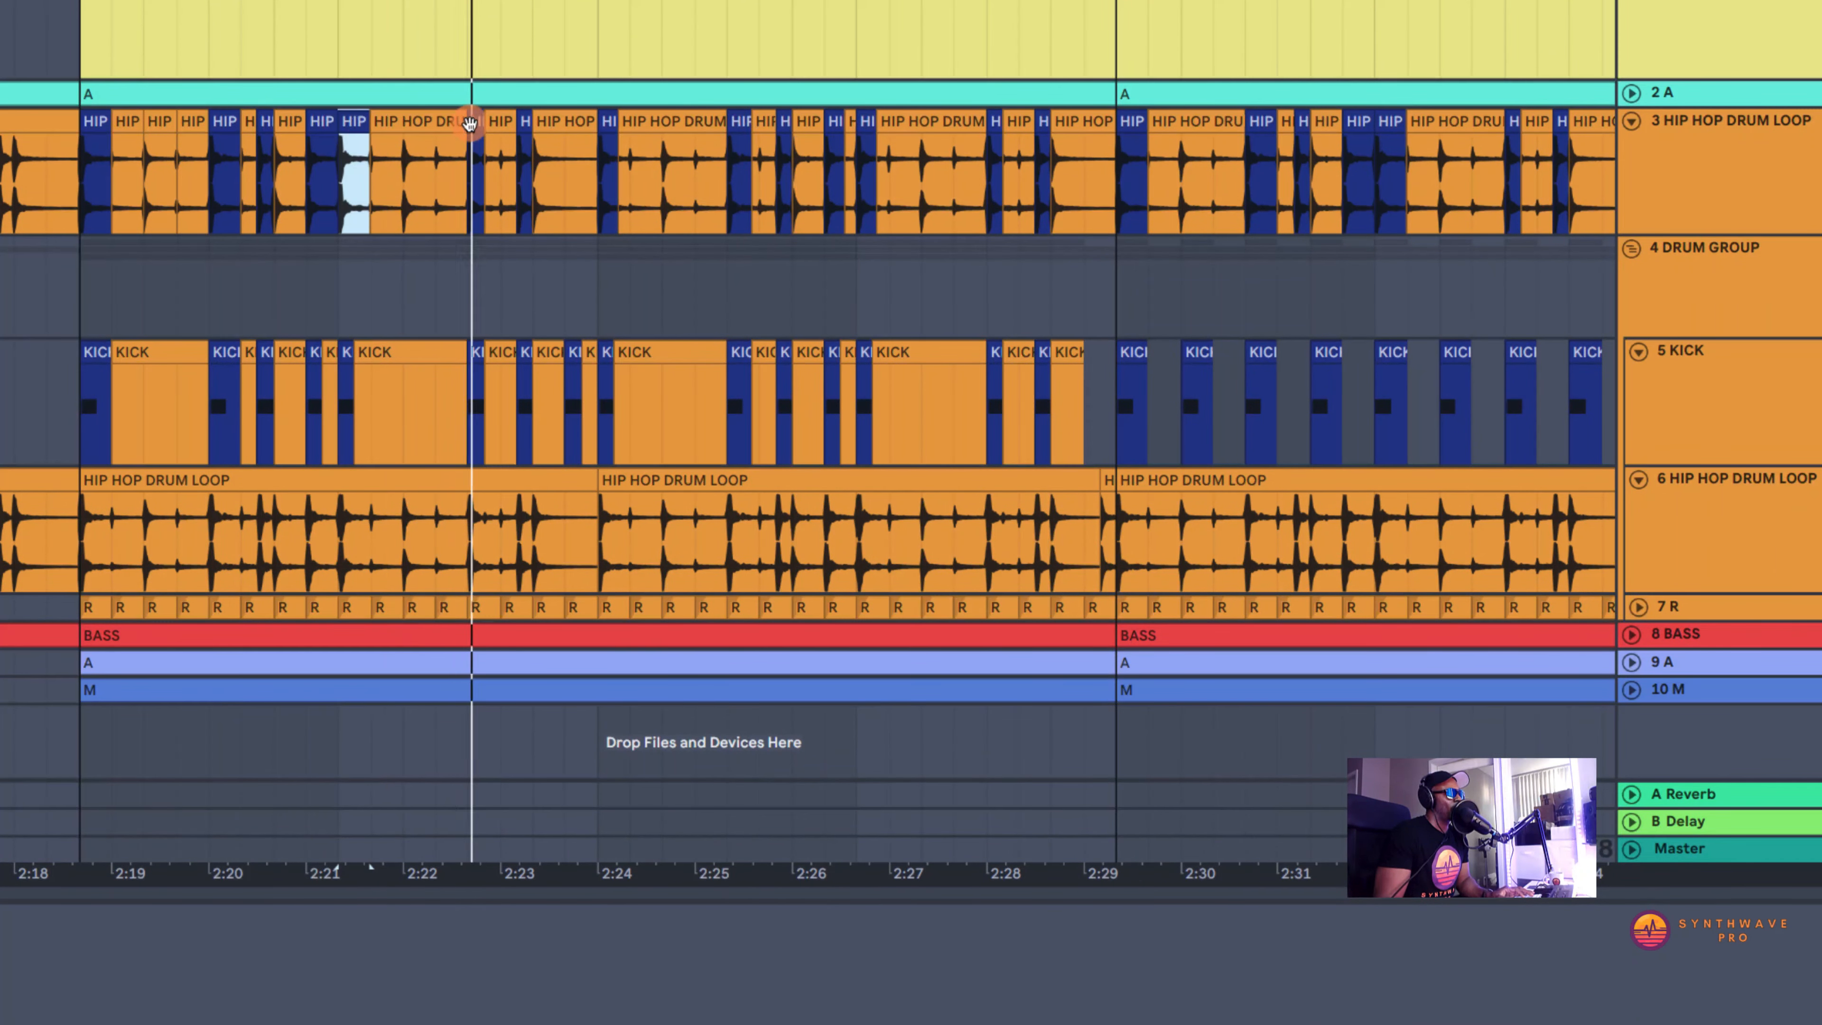
{"action": "left_click", "coordinate": [475, 124]}
{"action": "left_click", "coordinate": [525, 123]}
{"action": "left_click", "coordinate": [614, 129]}
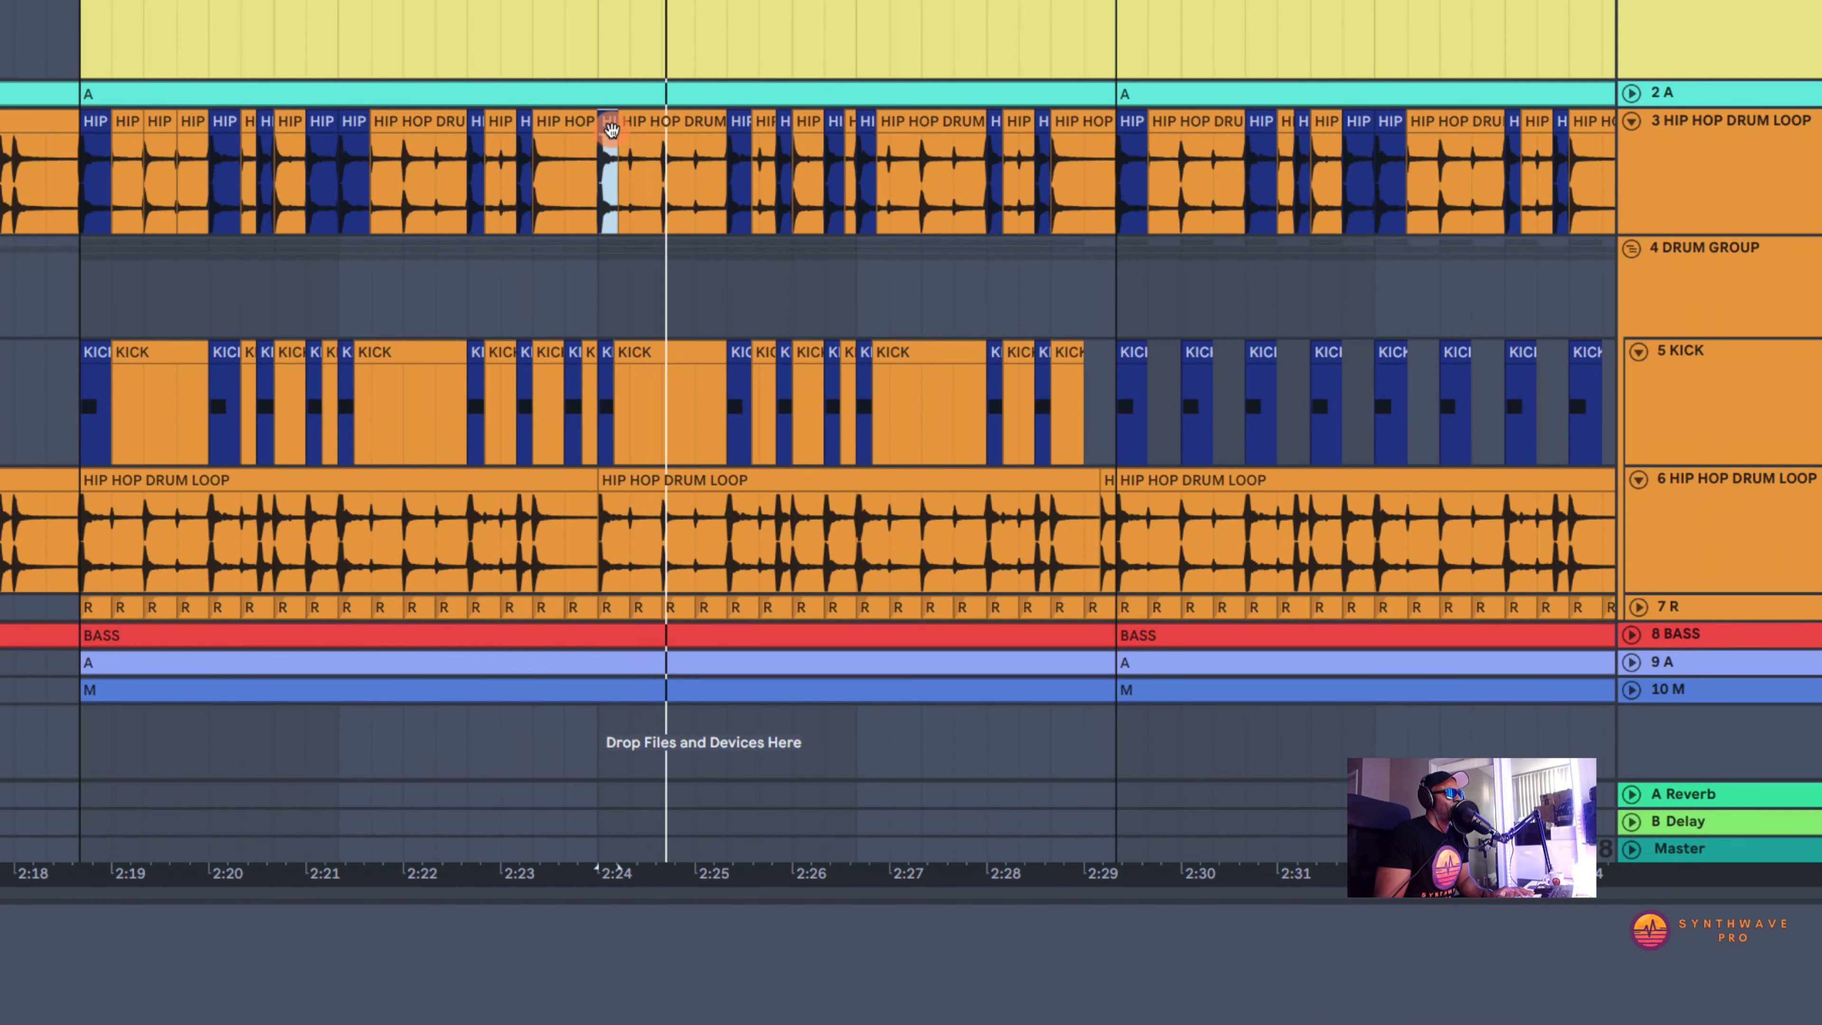
{"action": "left_click", "coordinate": [739, 129]}
{"action": "left_click", "coordinate": [782, 129]}
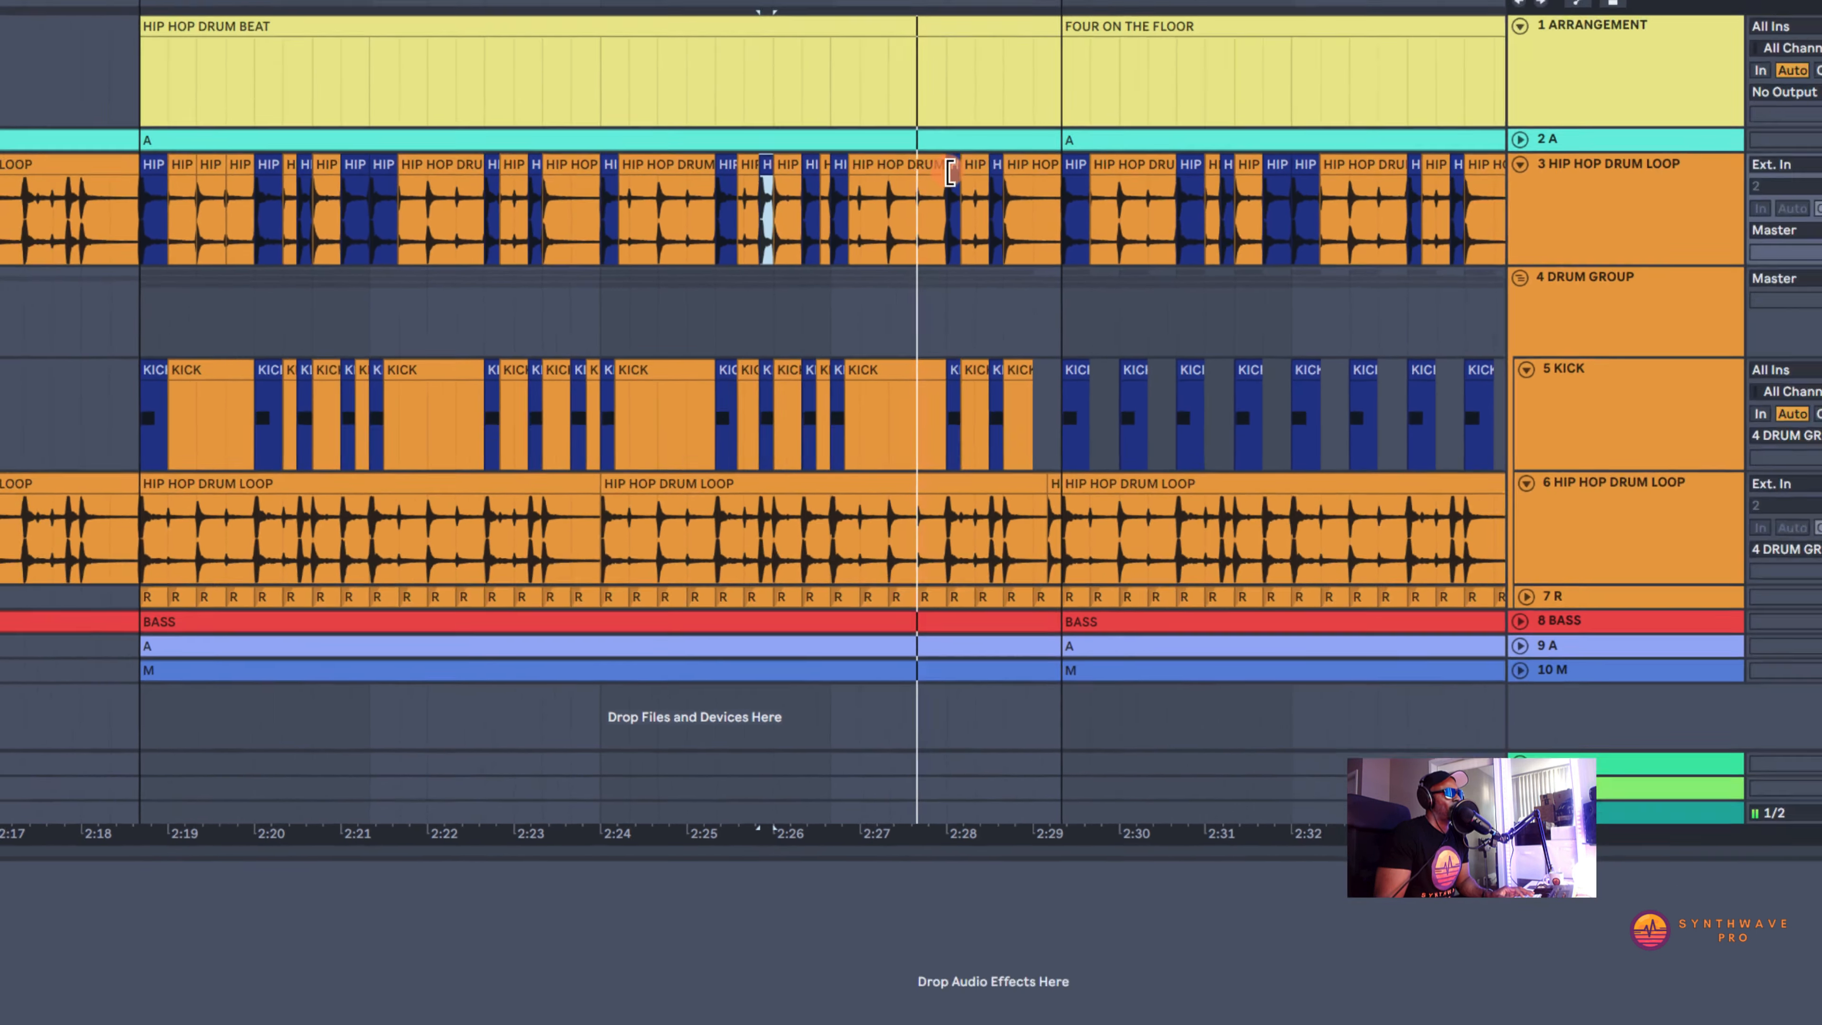
{"action": "left_click", "coordinate": [995, 128]}
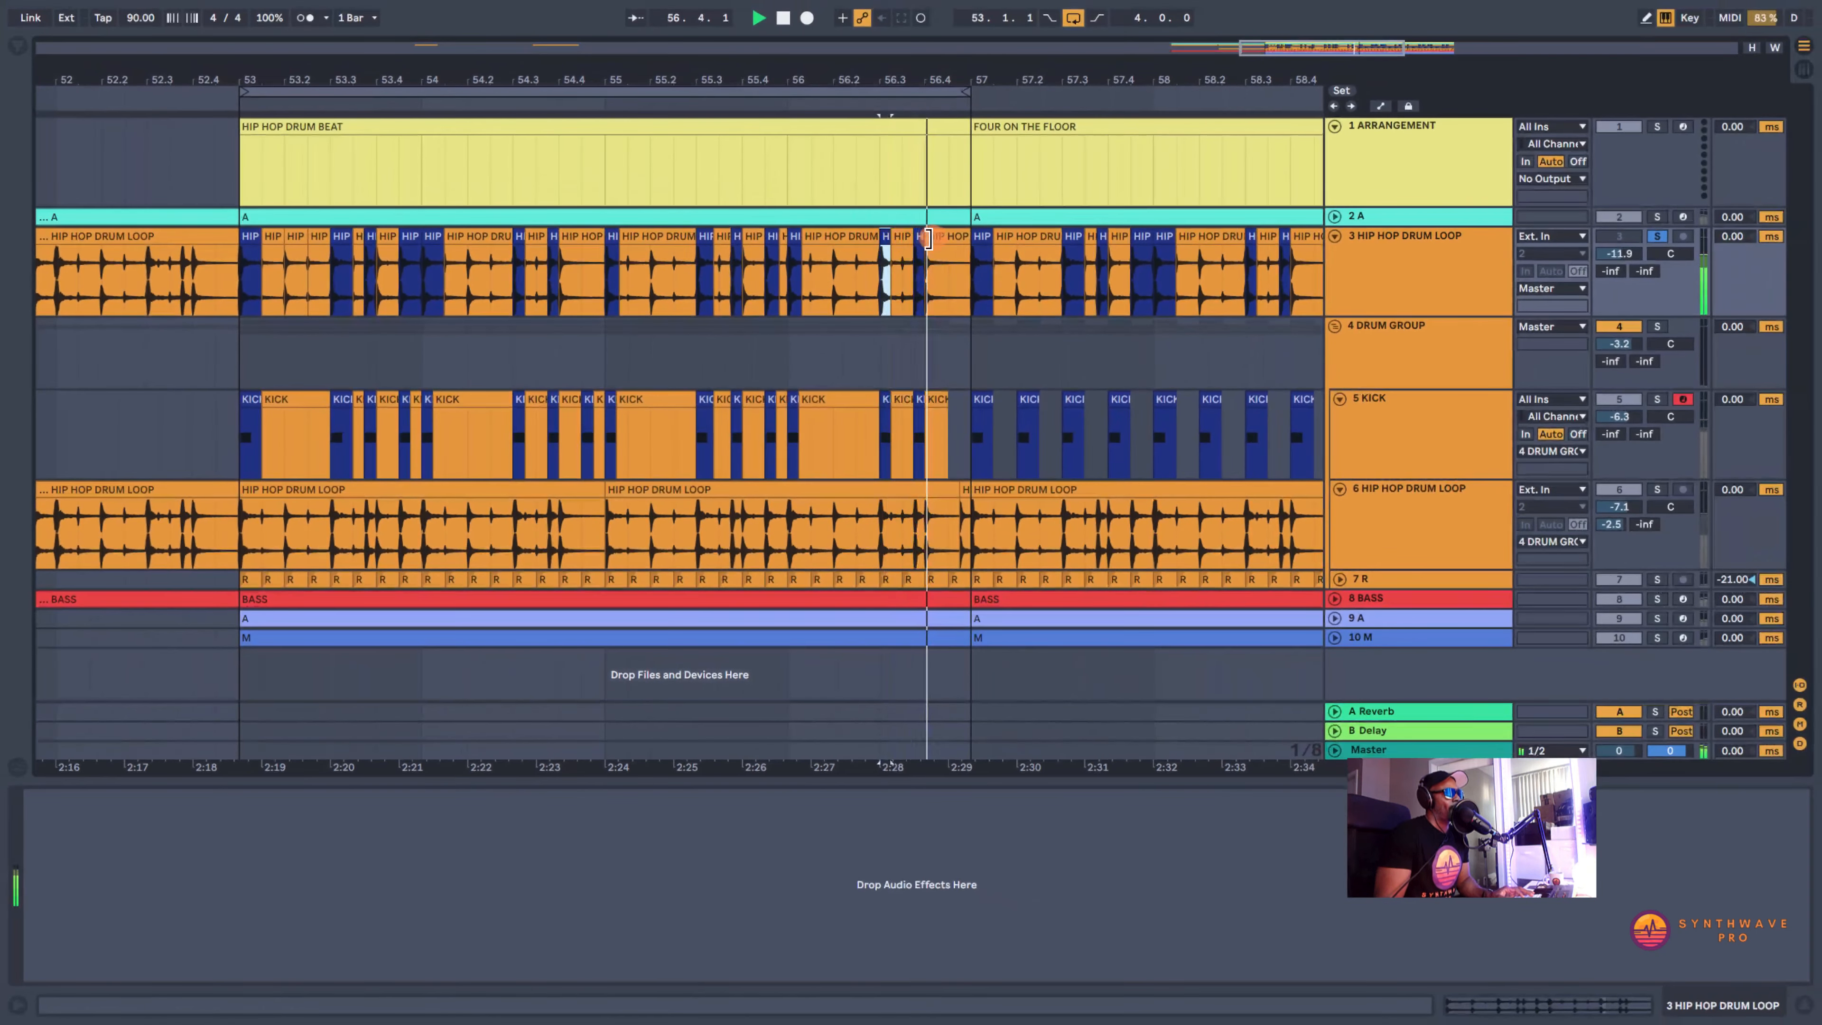
{"action": "left_click", "coordinate": [919, 273]}
{"action": "key", "text": "space"}
- Solo the KICK track and play its pattern from bar 53
{"action": "left_click_drag", "start_coordinate": [323, 74], "coordinate": [281, 179]}
{"action": "left_click_drag", "start_coordinate": [305, 73], "coordinate": [314, 78]}
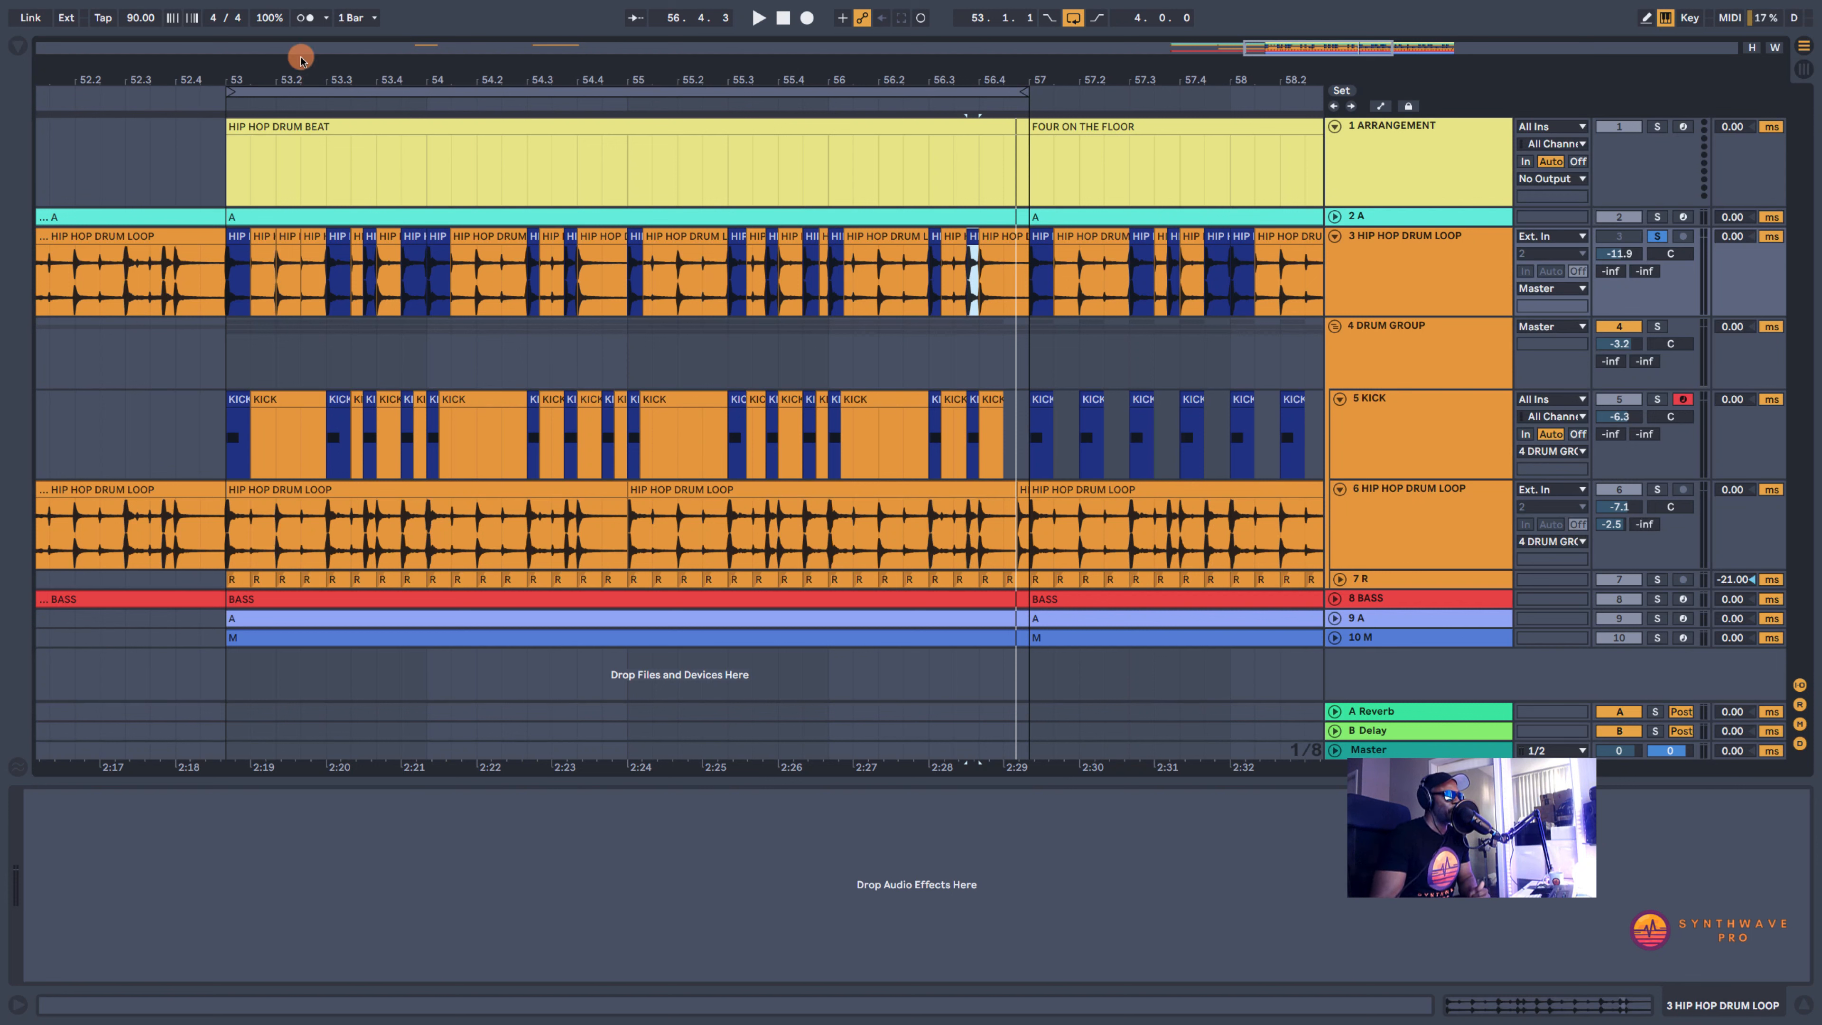
{"action": "left_click", "coordinate": [1398, 409]}
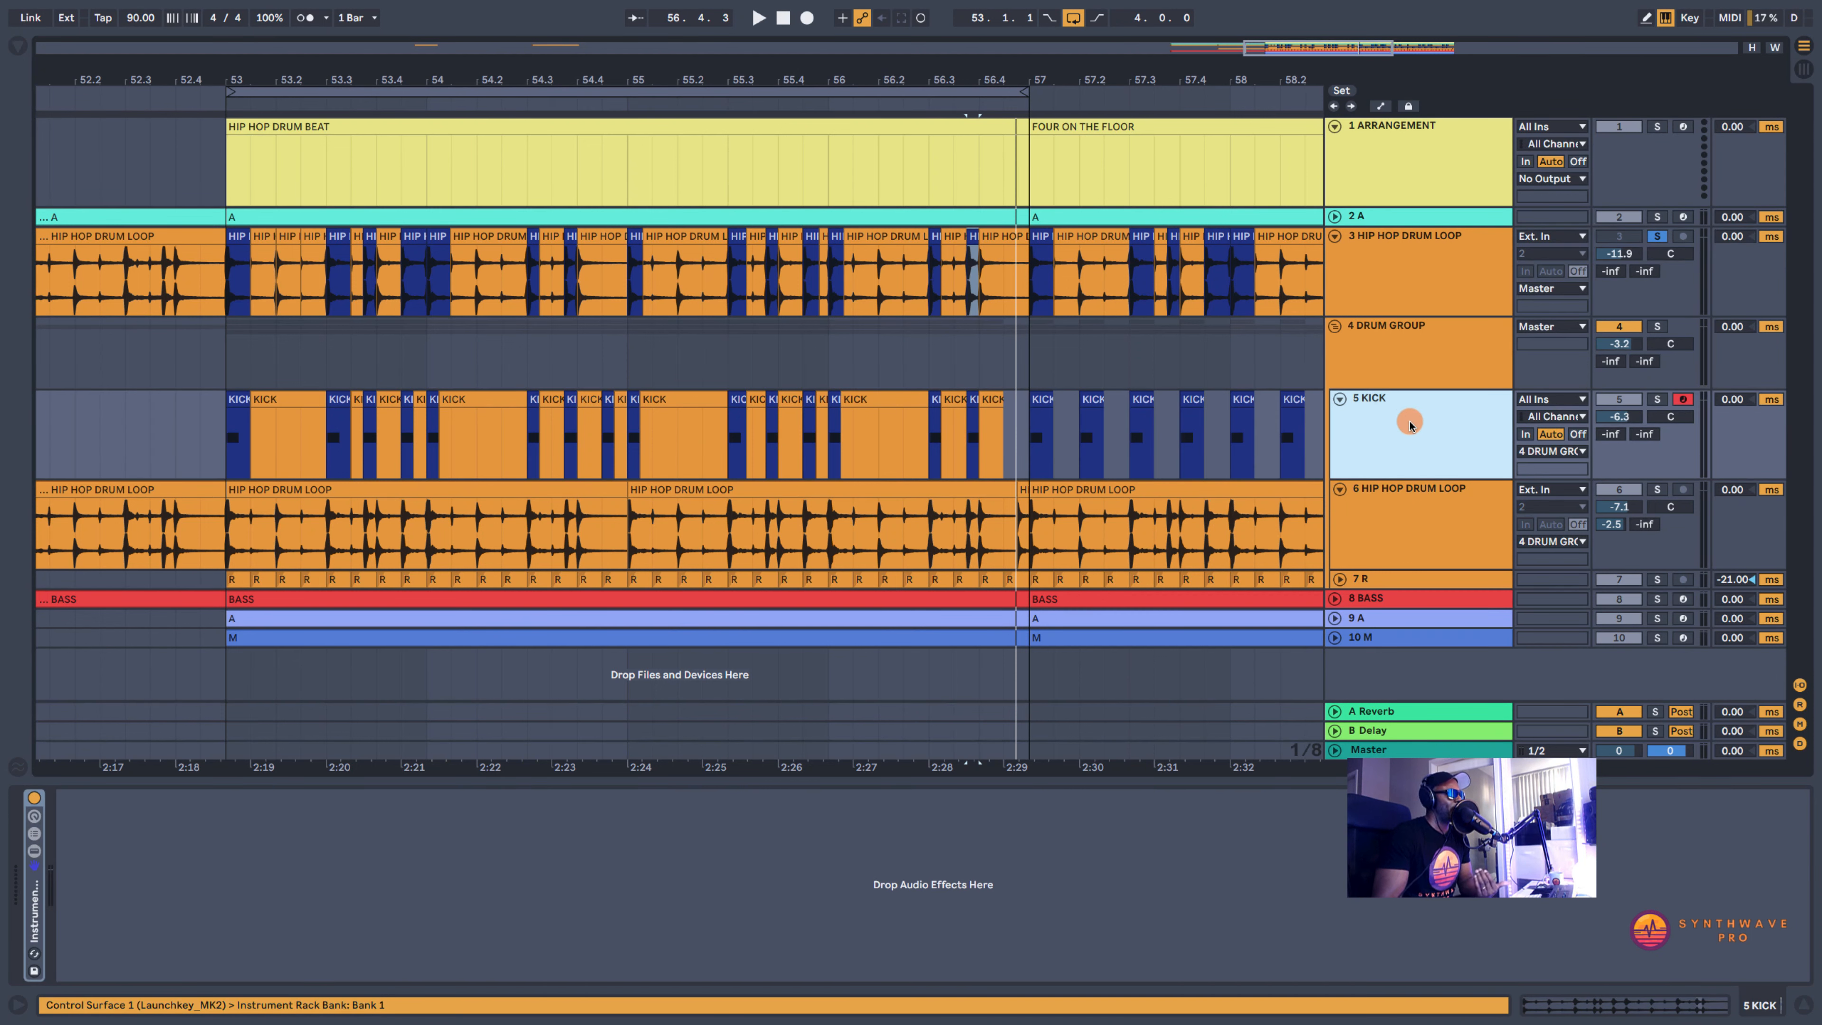
{"action": "left_click", "coordinate": [232, 398]}
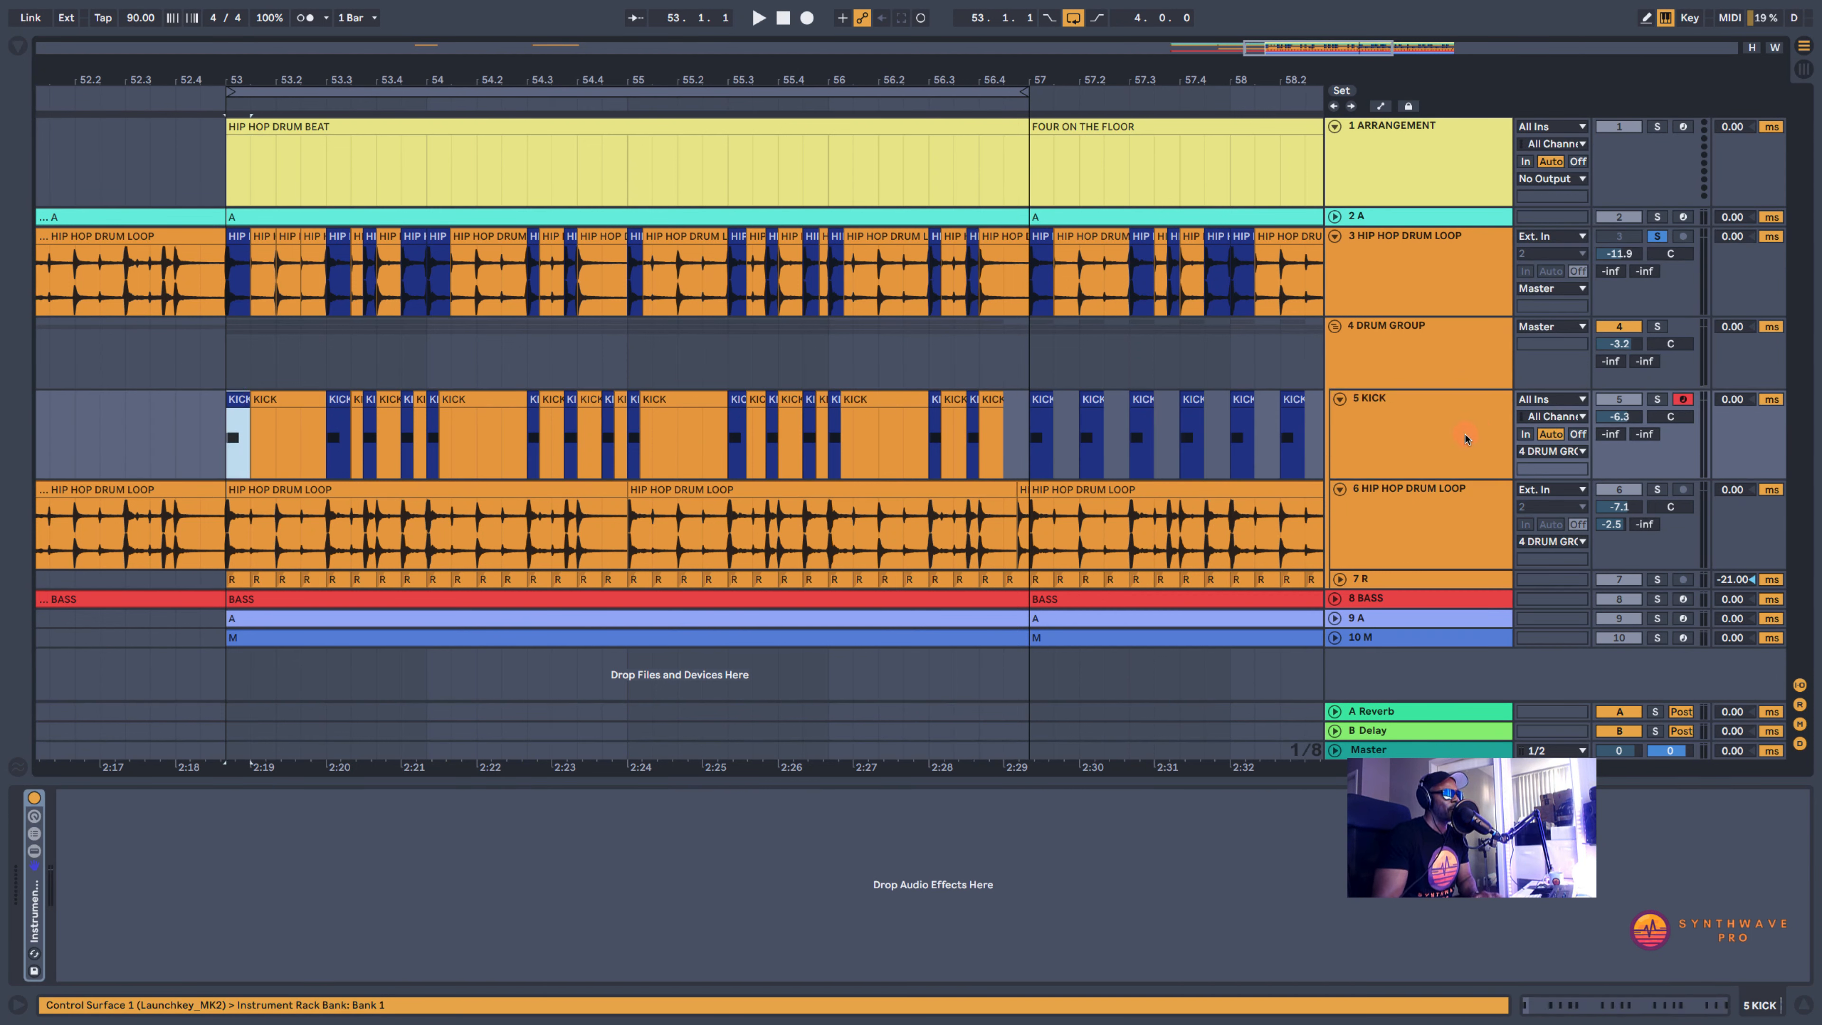
{"action": "left_click", "coordinate": [1659, 400]}
{"action": "key", "text": "space"}
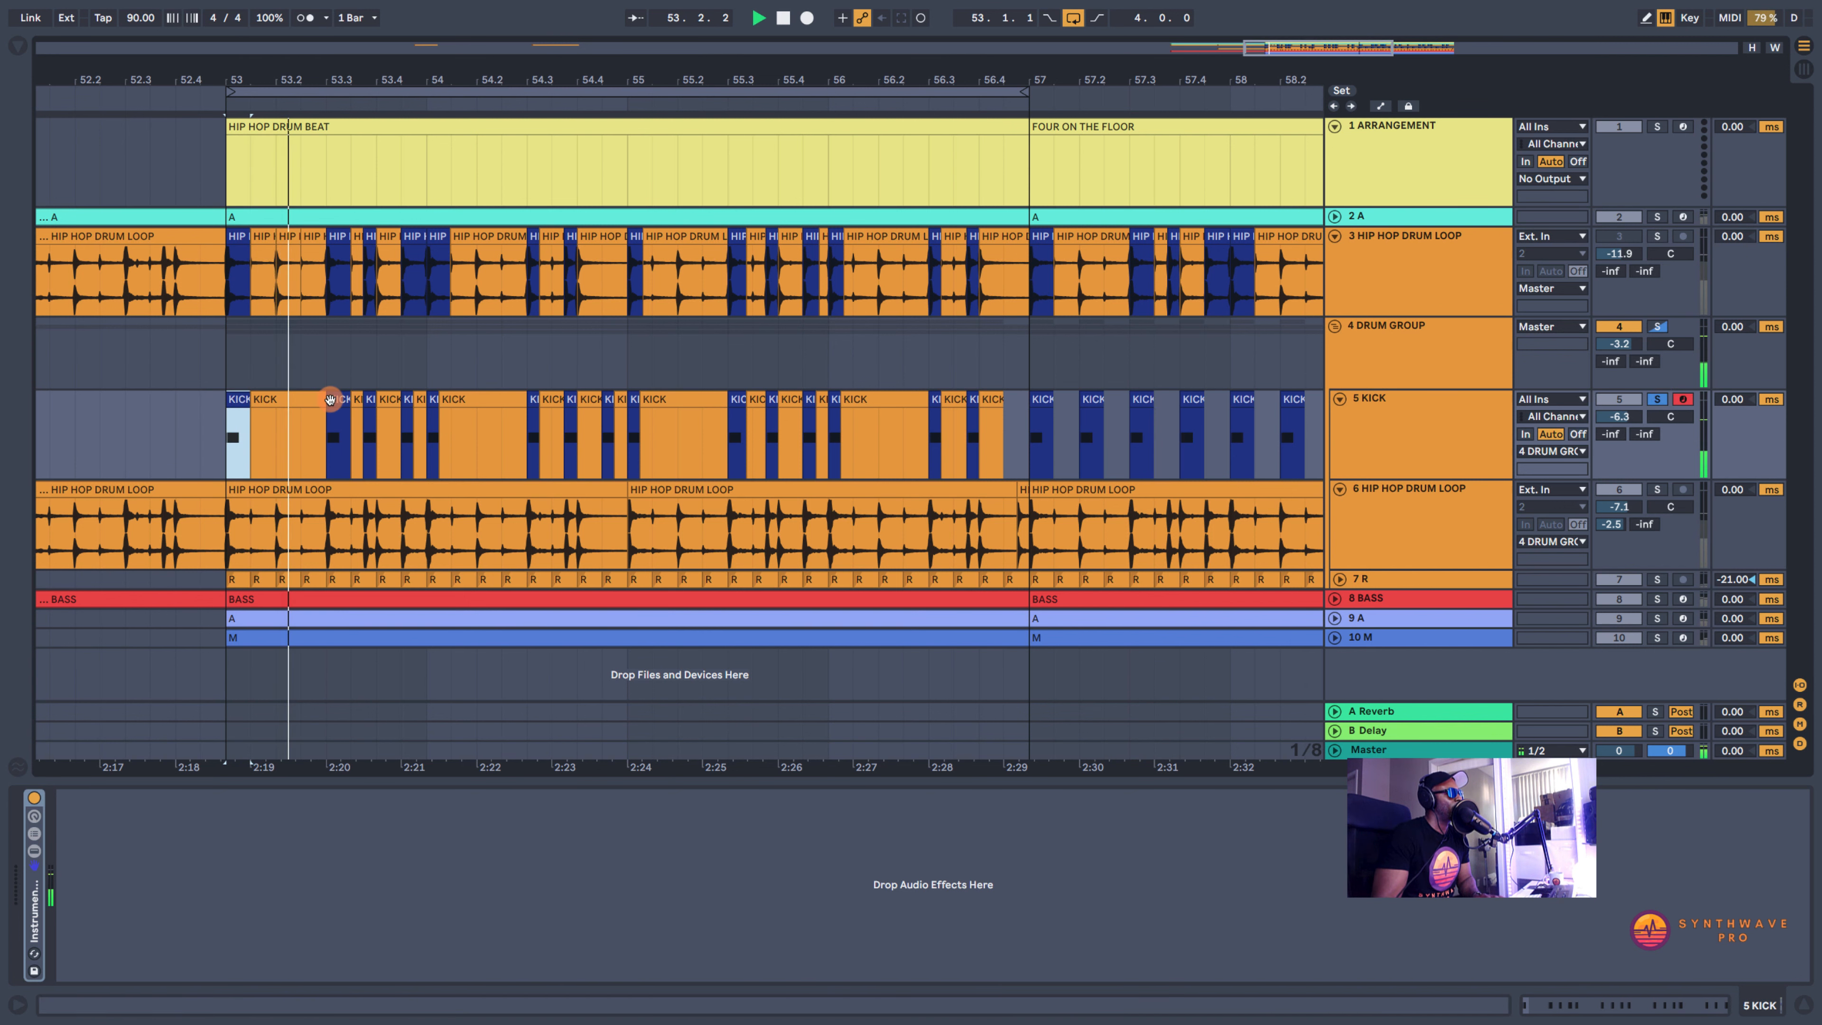
{"action": "key", "text": "space"}
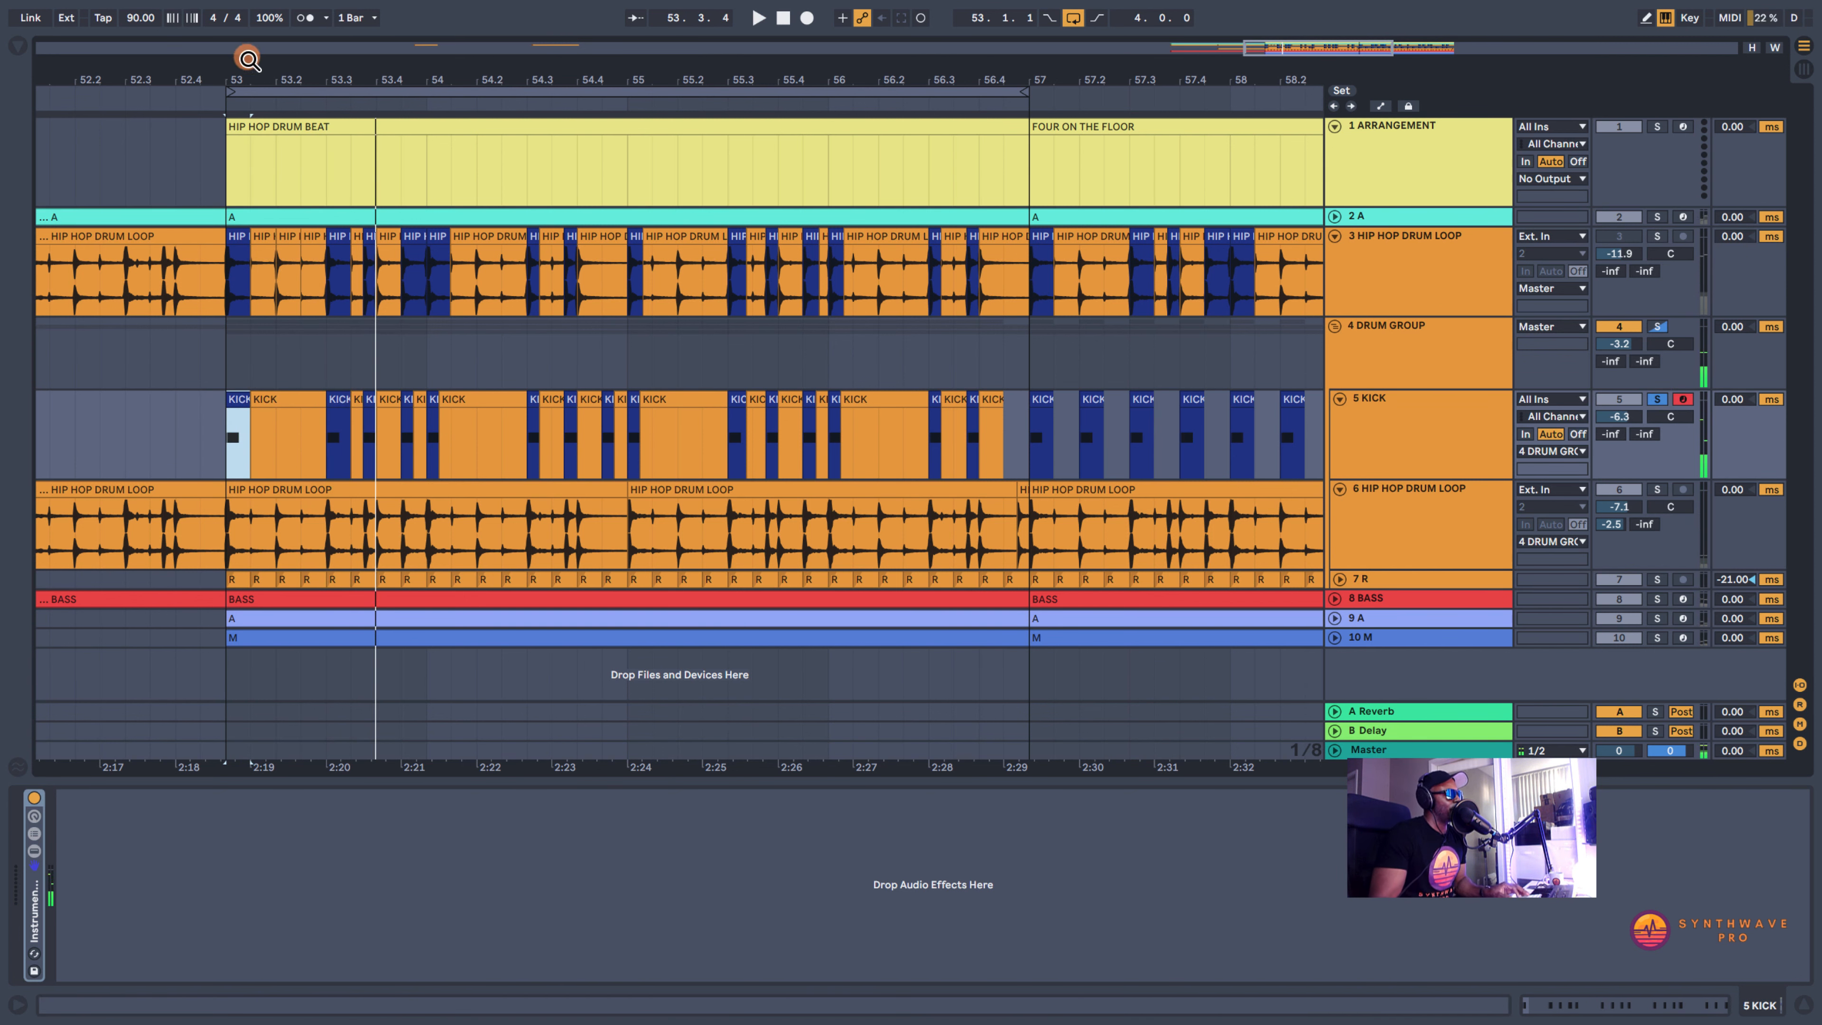
- Replay the soloed kick pattern from bar 53 to compare it with the blue slices on track 3
{"action": "left_click_drag", "start_coordinate": [249, 59], "coordinate": [244, 77]}
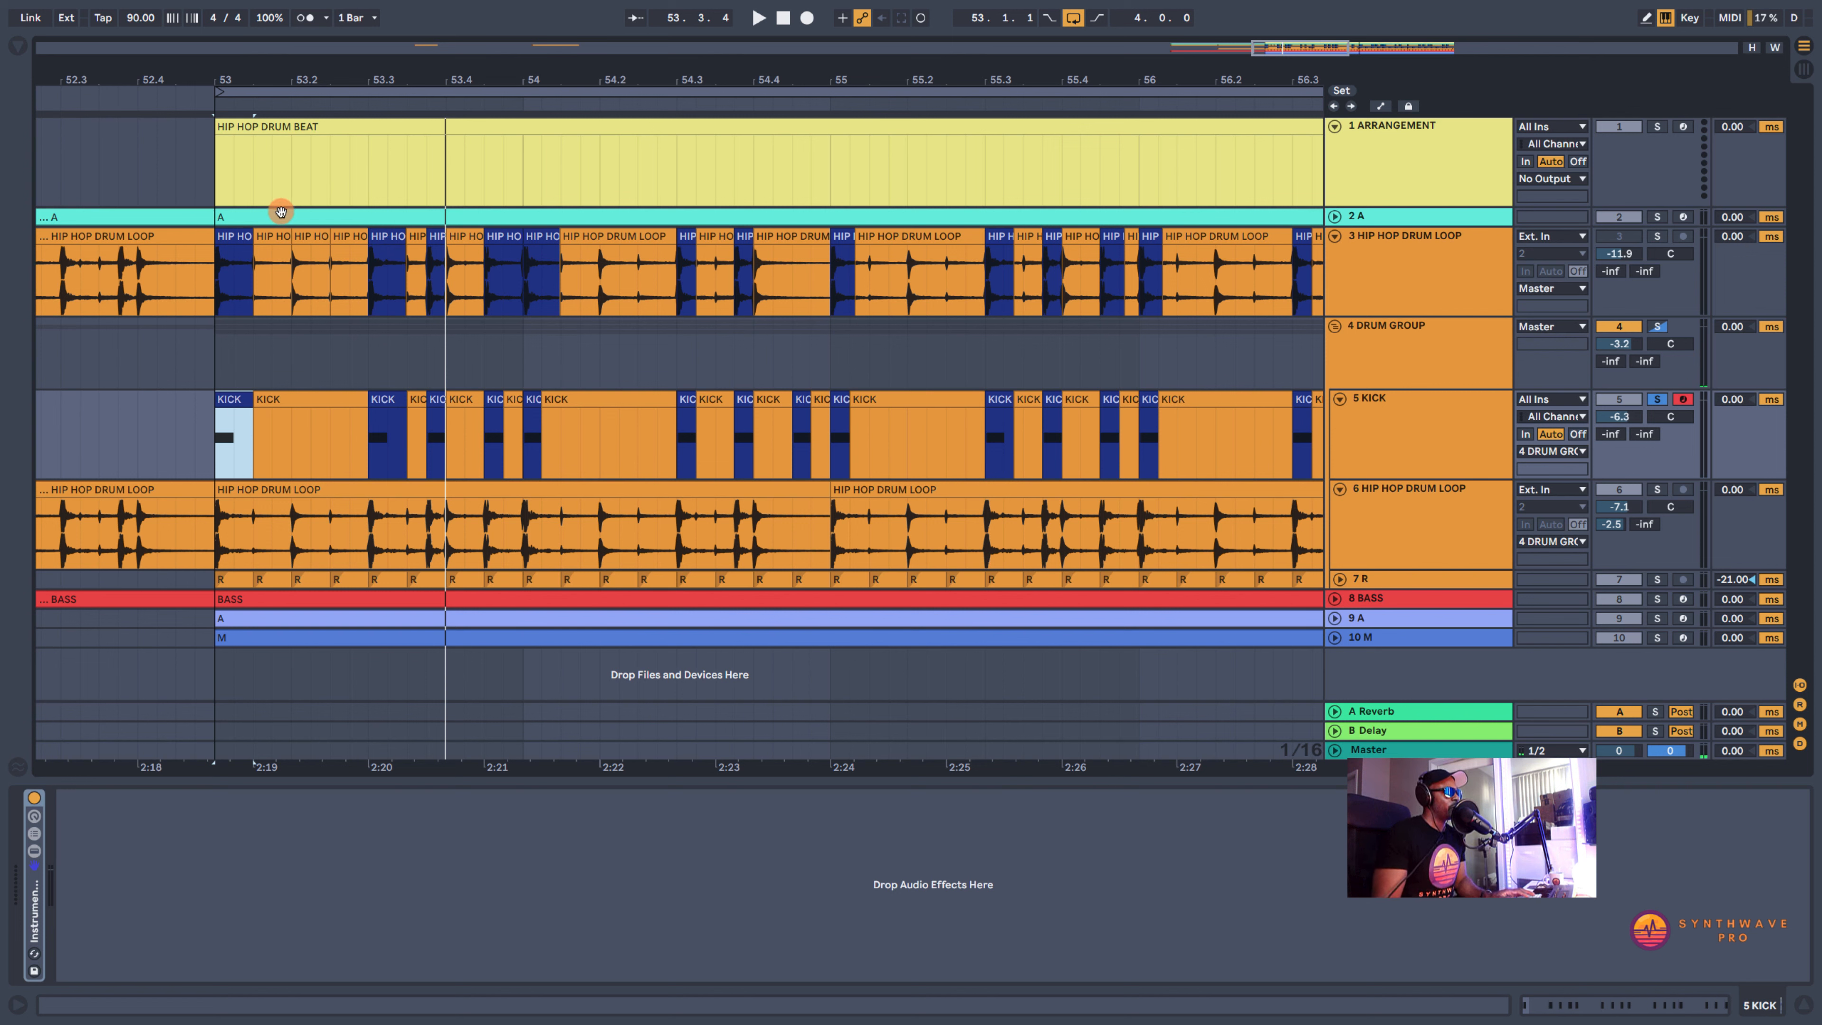
{"action": "left_click", "coordinate": [239, 237]}
{"action": "key", "text": "space"}
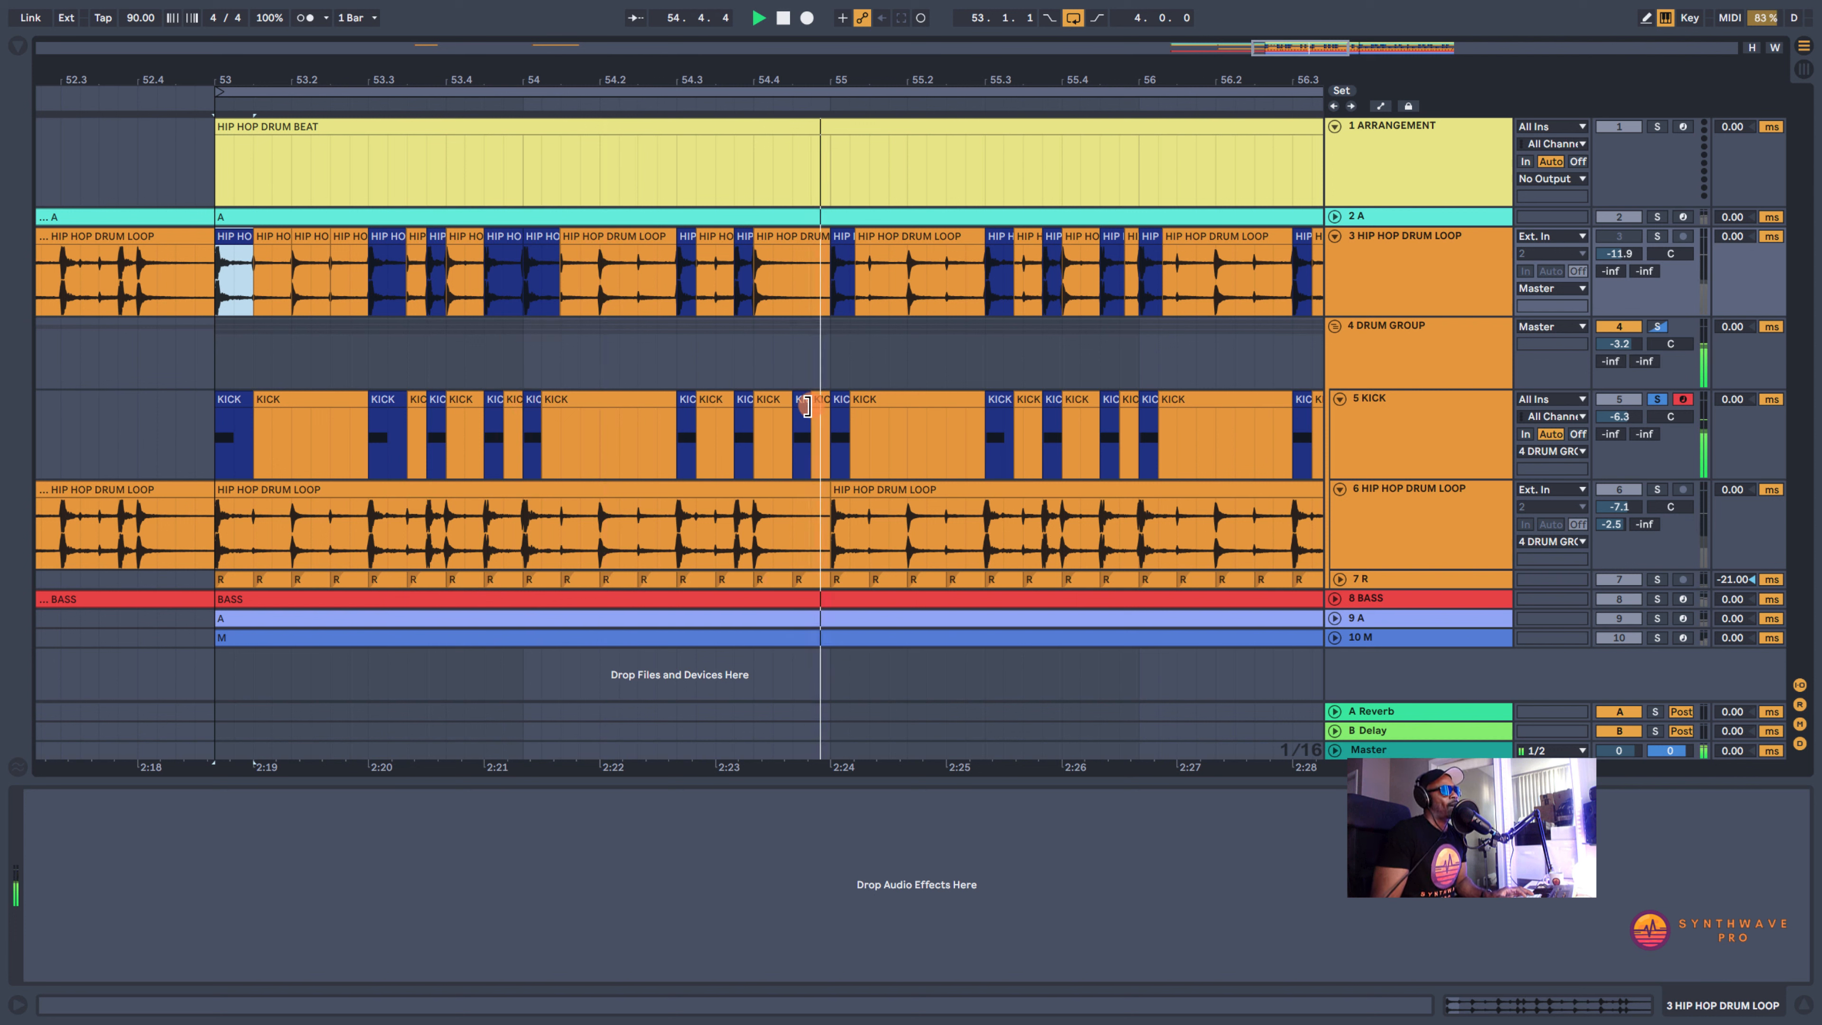
{"action": "key", "text": "space"}
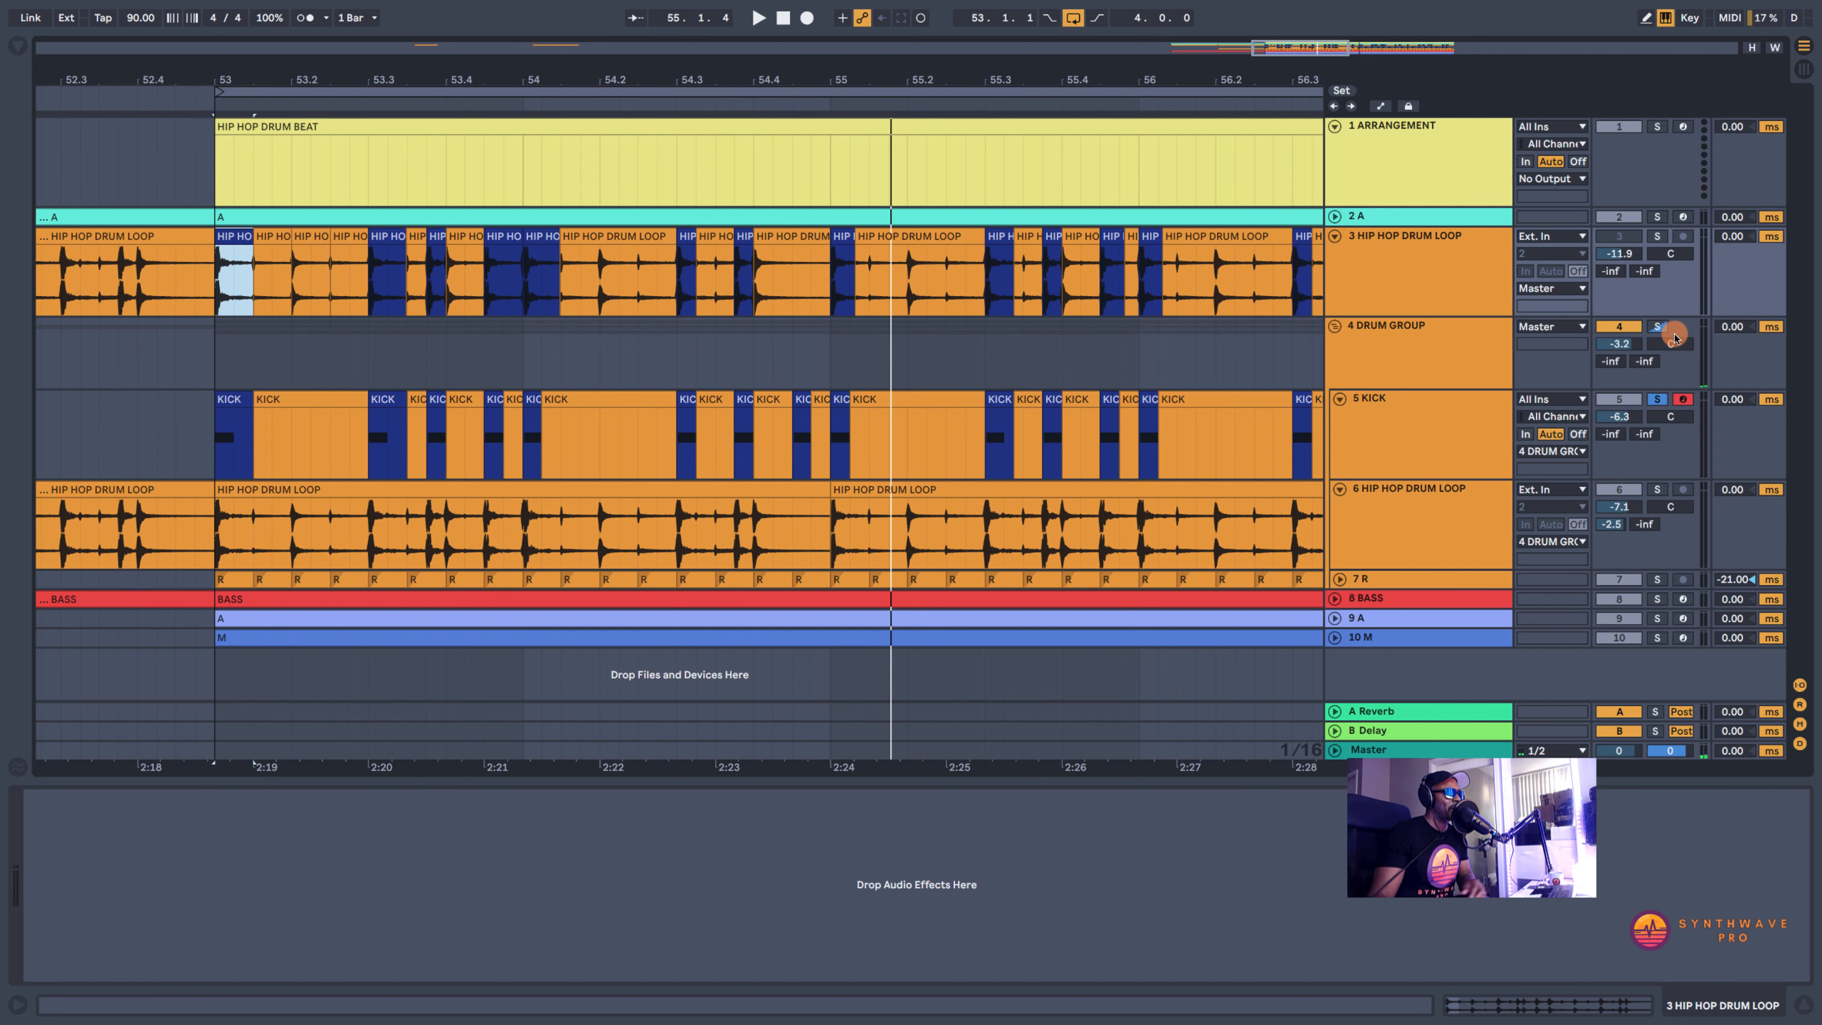
- Solo the whole DRUM GROUP and play it from bar 53
{"action": "left_click_drag", "start_coordinate": [988, 73], "coordinate": [930, 70]}
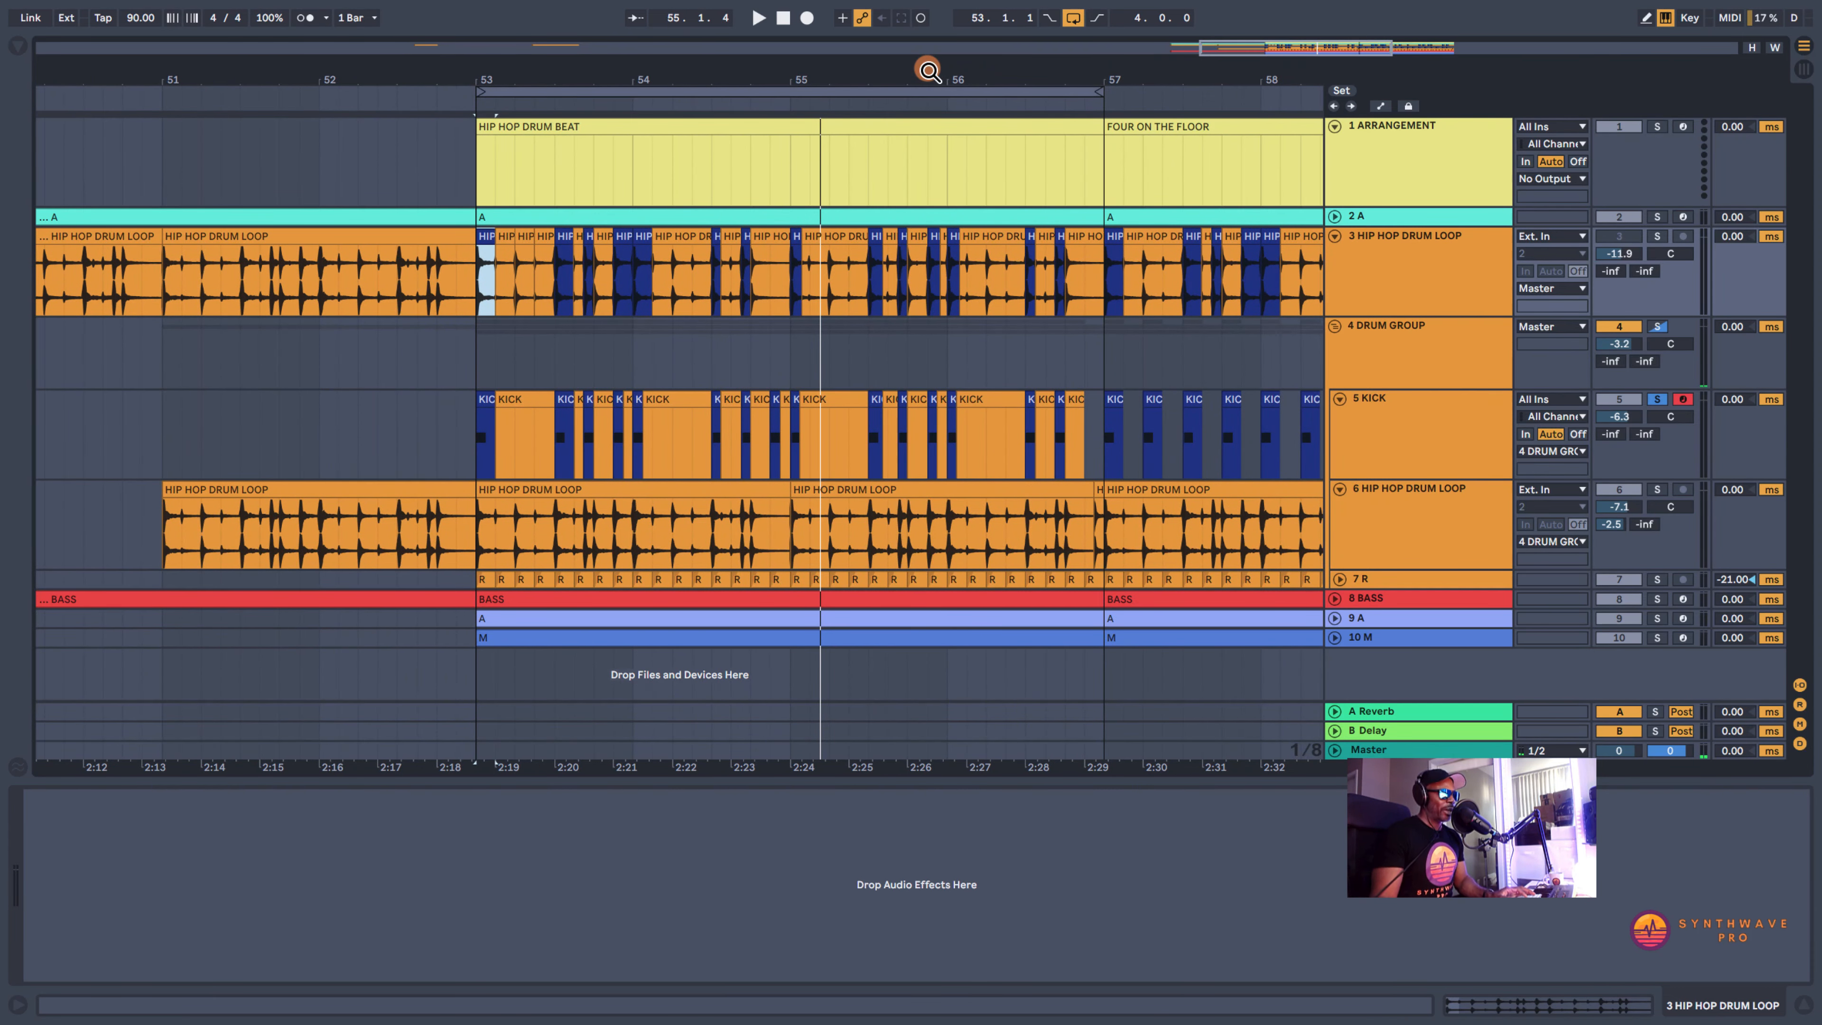
{"action": "left_click", "coordinate": [1661, 326]}
{"action": "left_click", "coordinate": [1436, 335]}
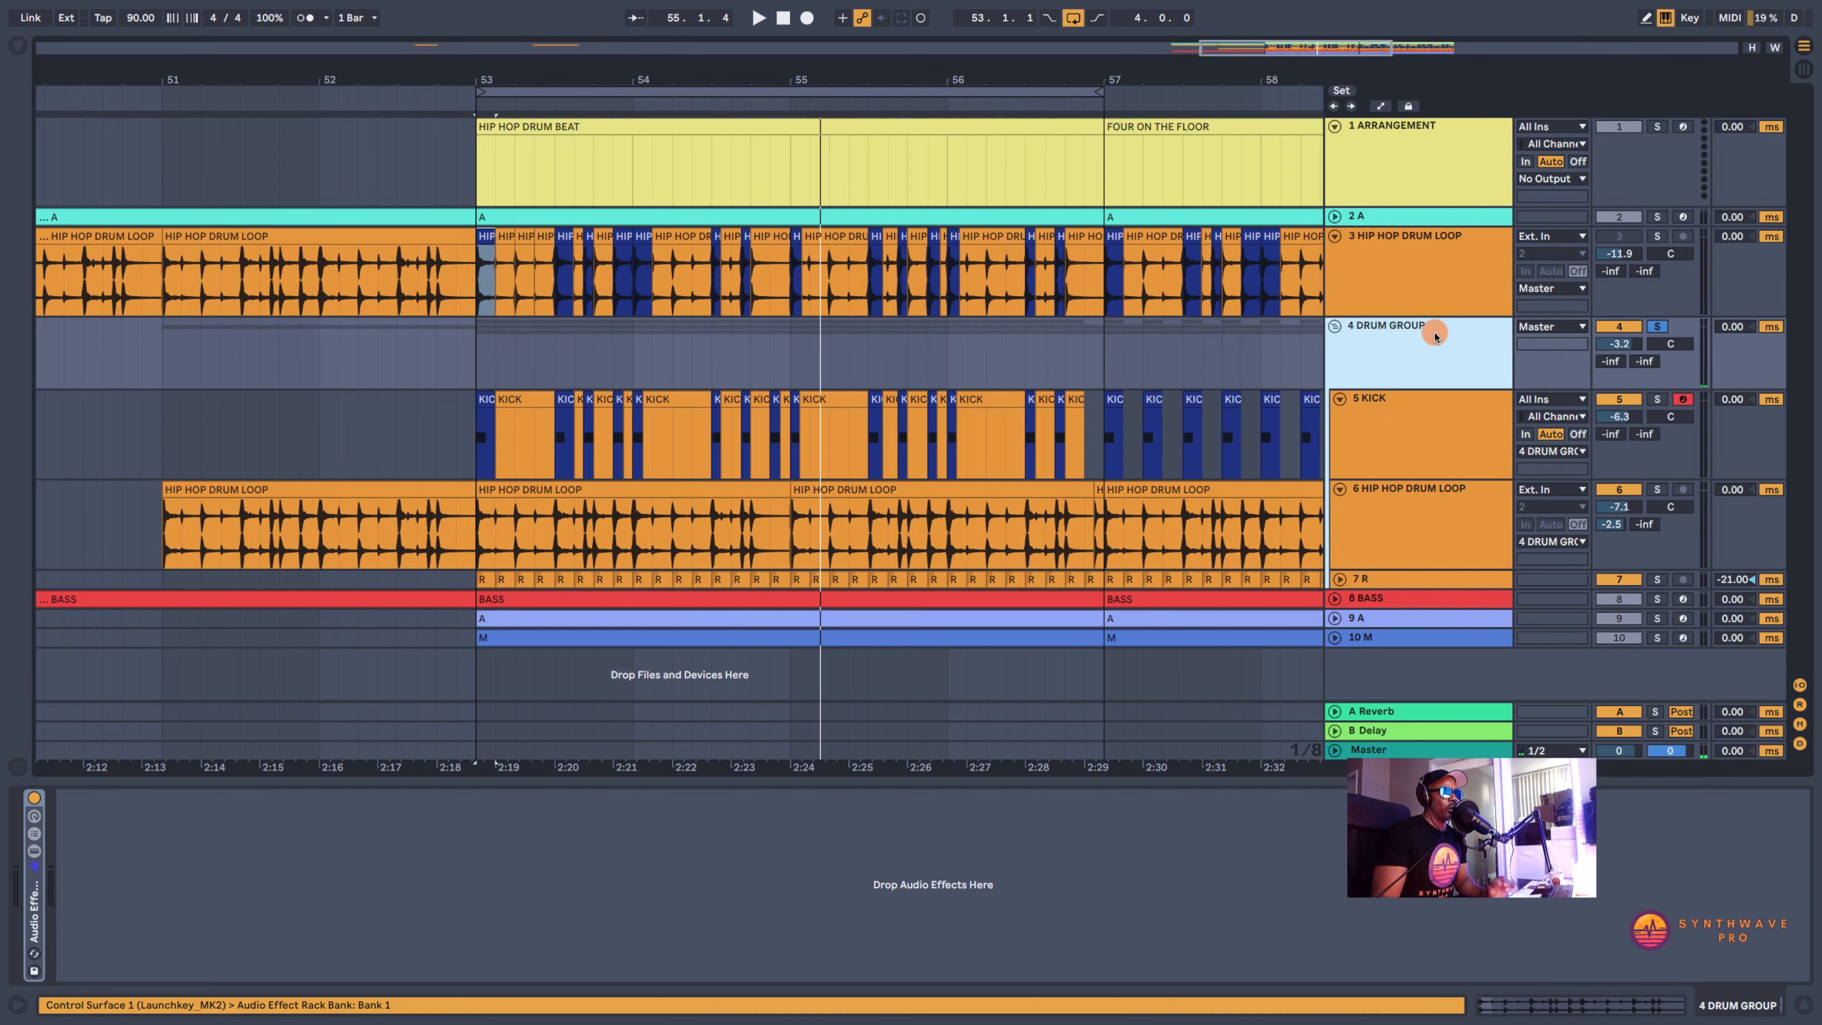
{"action": "key", "text": "space"}
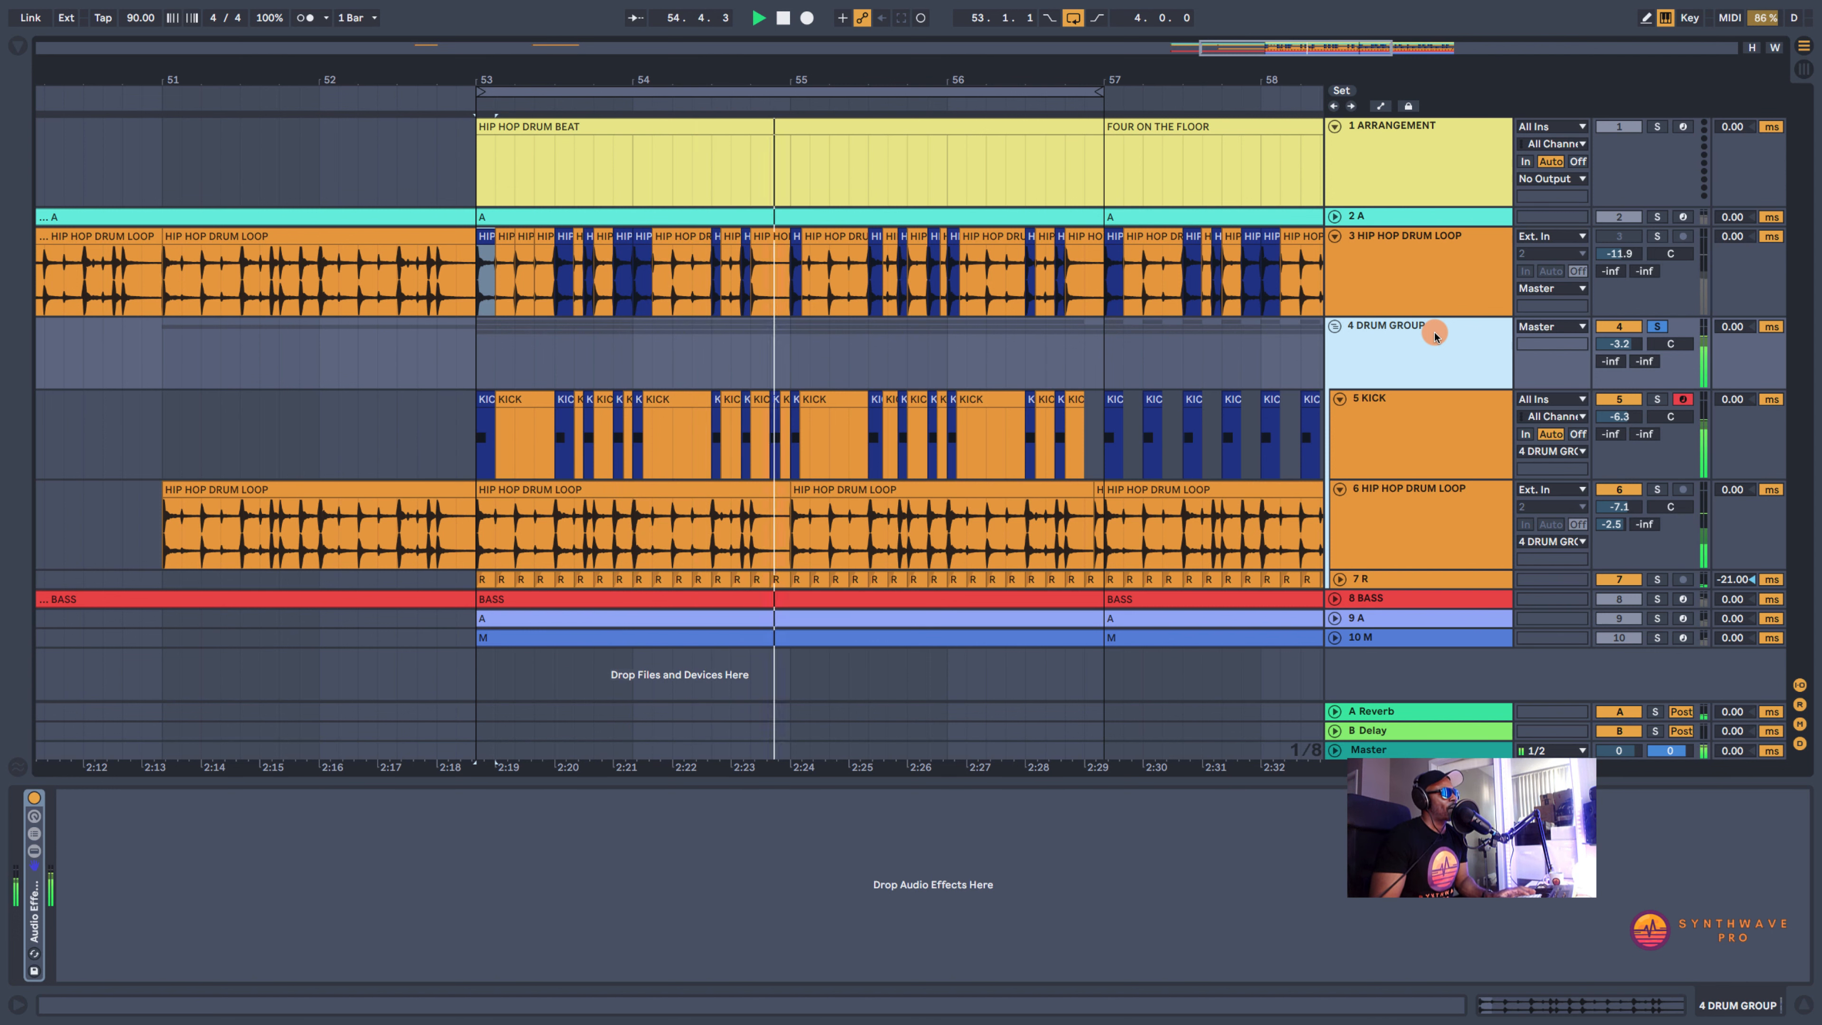
- Solo the HIP HOP DRUM LOOP track inside the drum group and play its clip from bar 53
{"action": "left_click_drag", "start_coordinate": [811, 72], "coordinate": [727, 479]}
{"action": "left_click", "coordinate": [699, 487]}
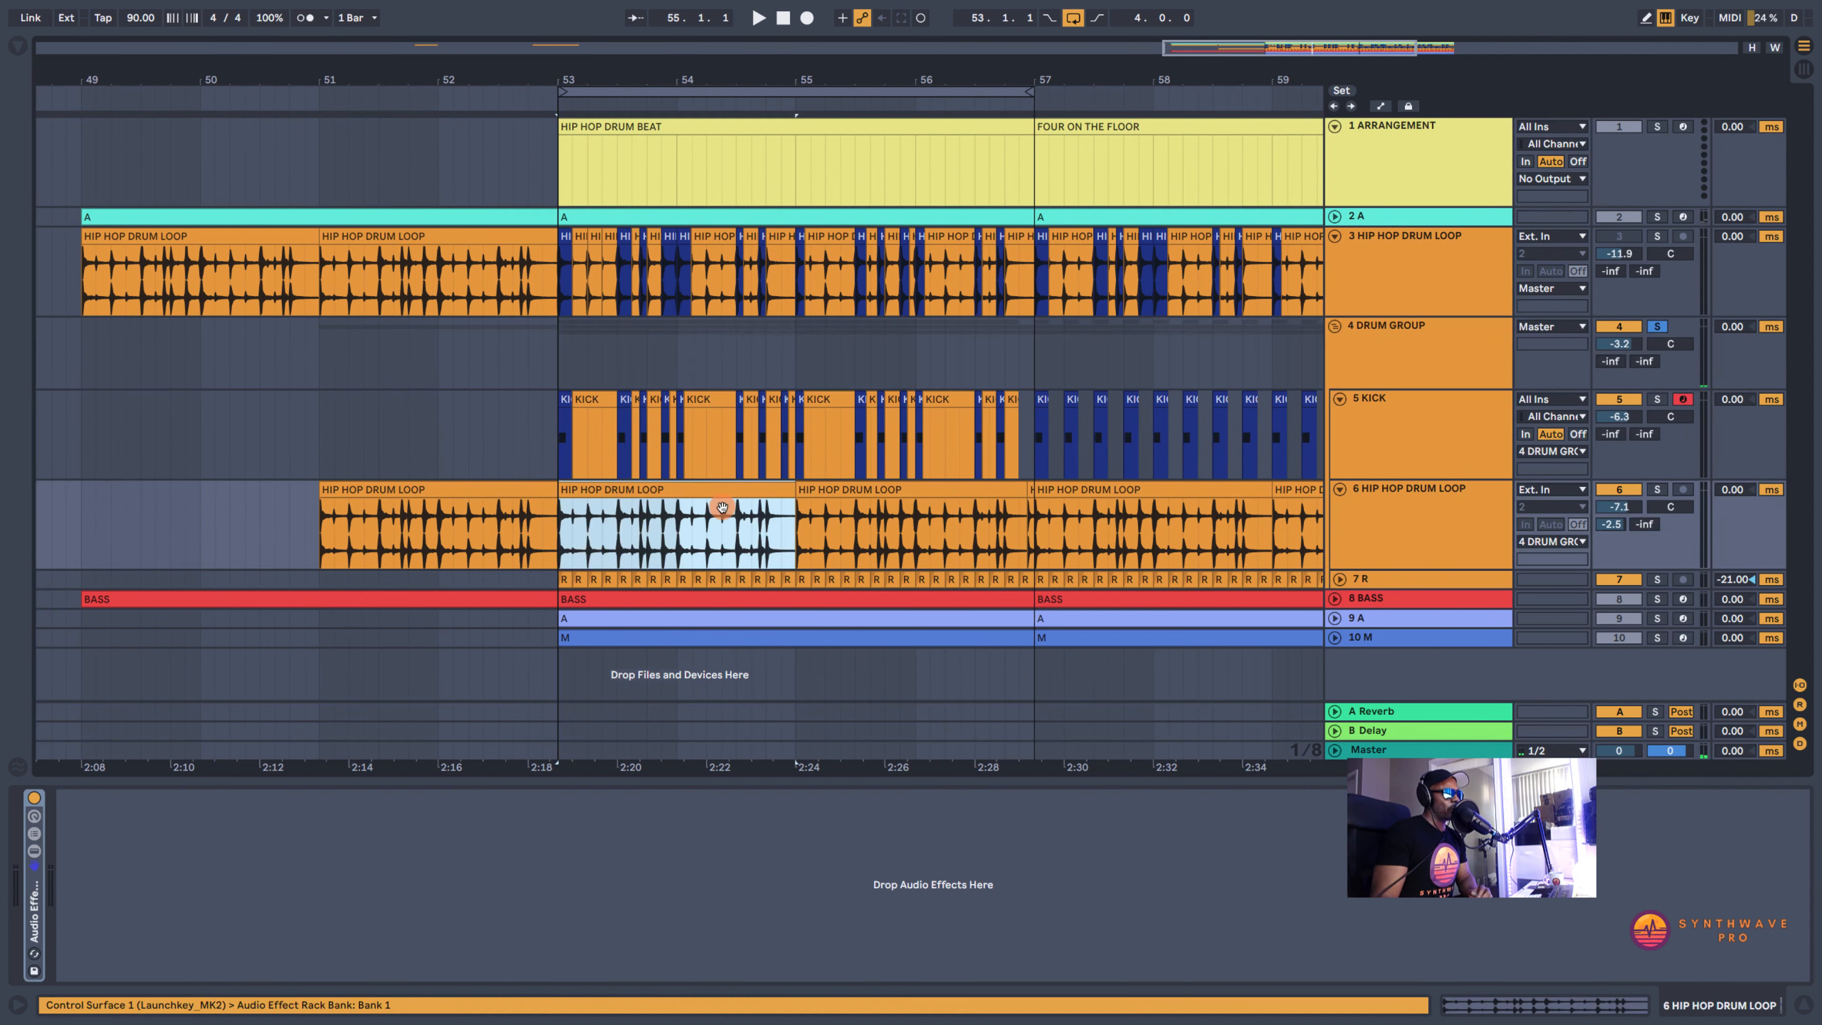
{"action": "left_click", "coordinate": [1657, 489]}
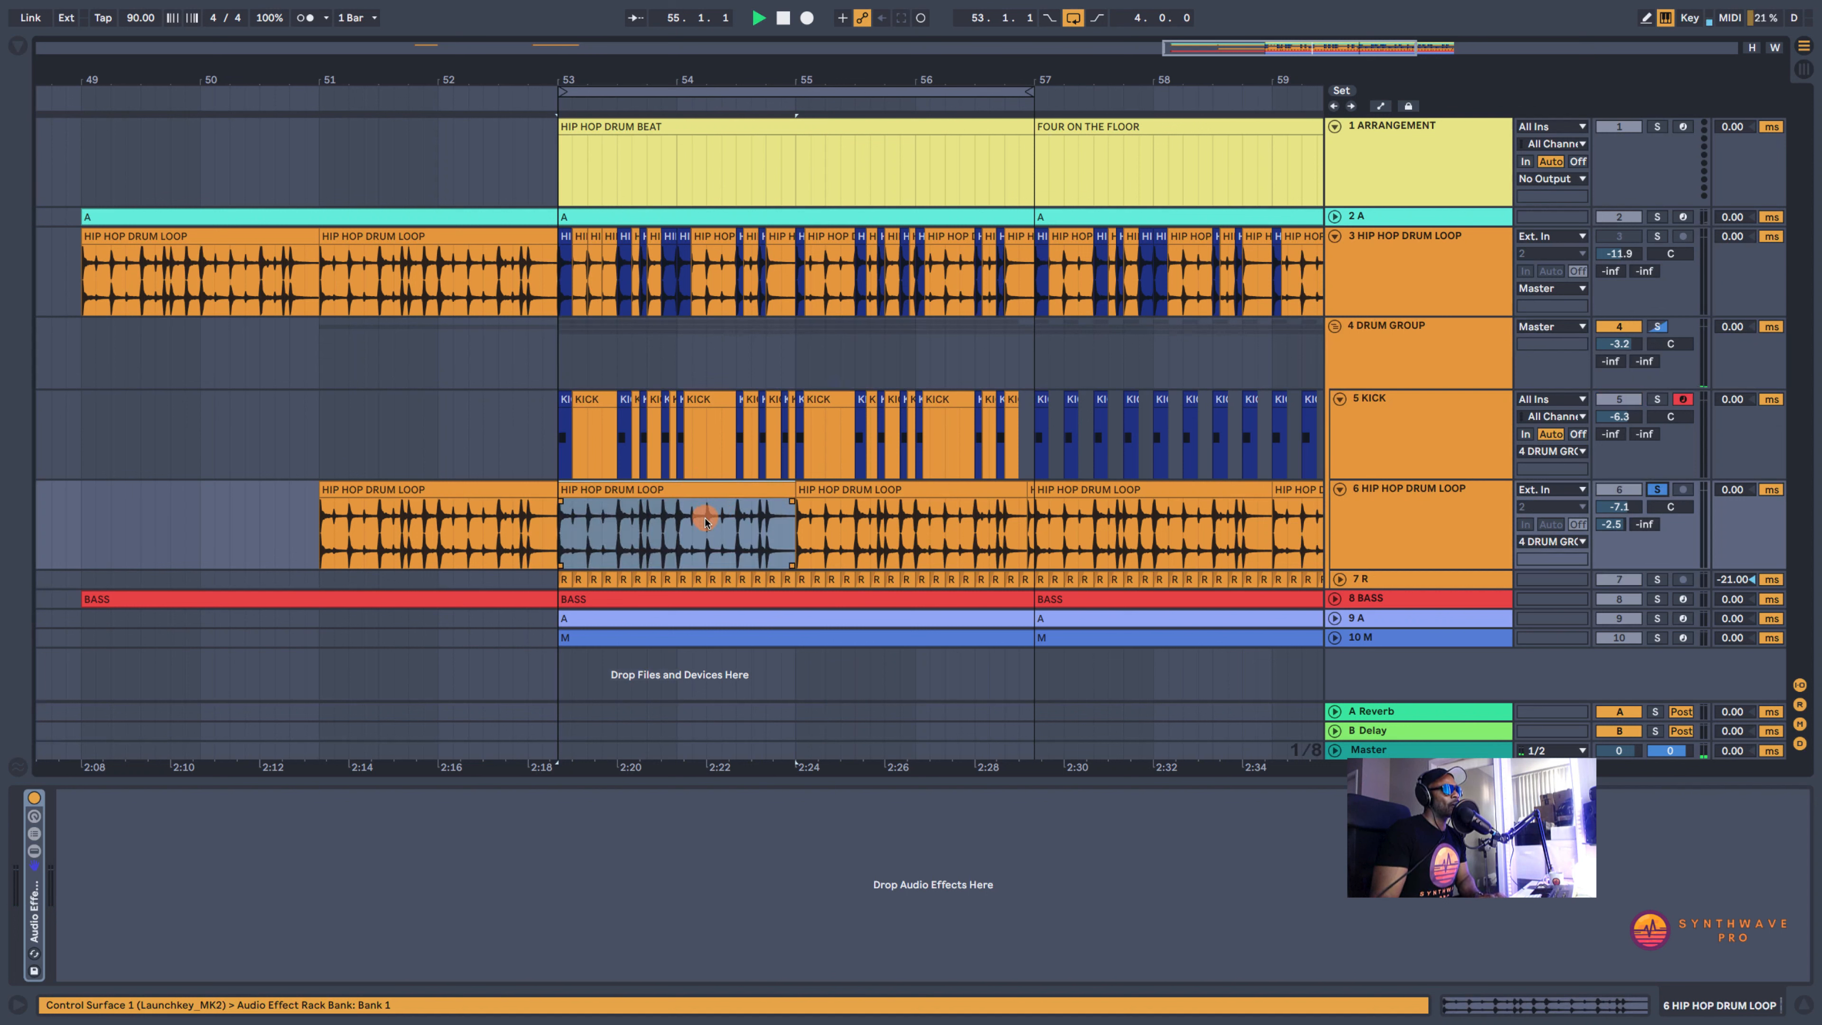
{"action": "key", "text": "space"}
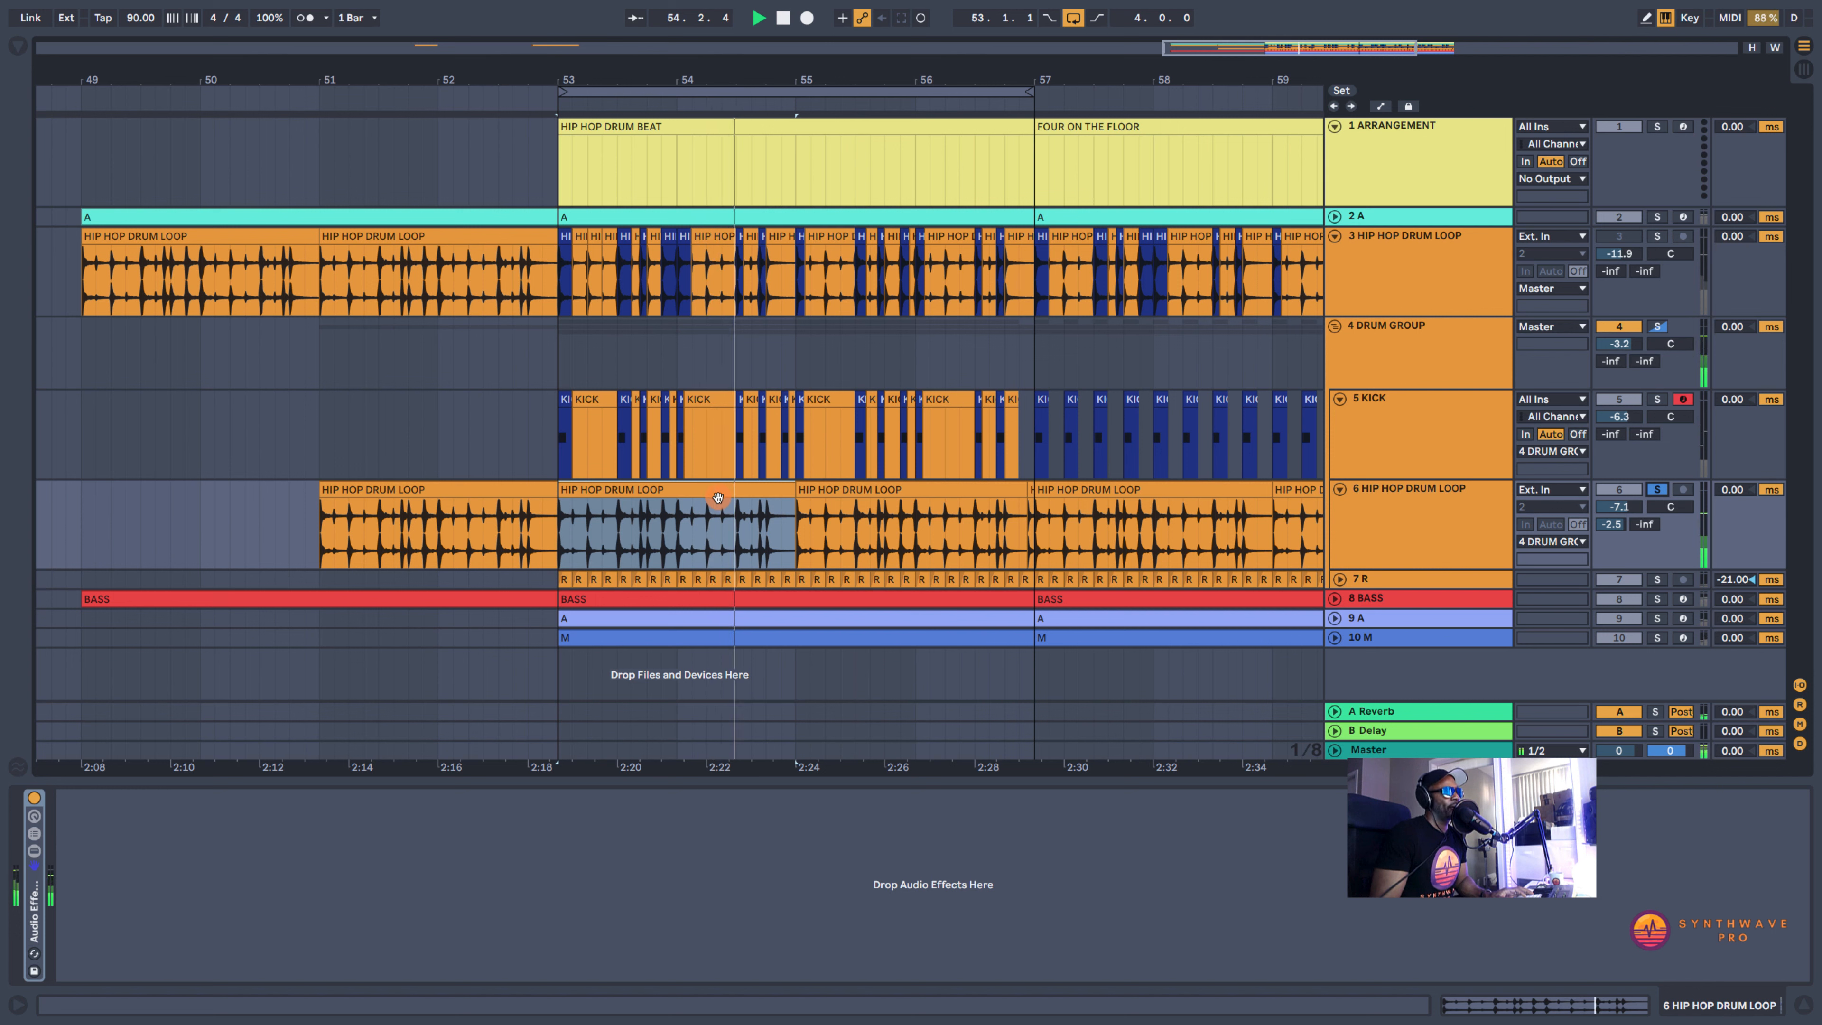
{"action": "key", "text": "space"}
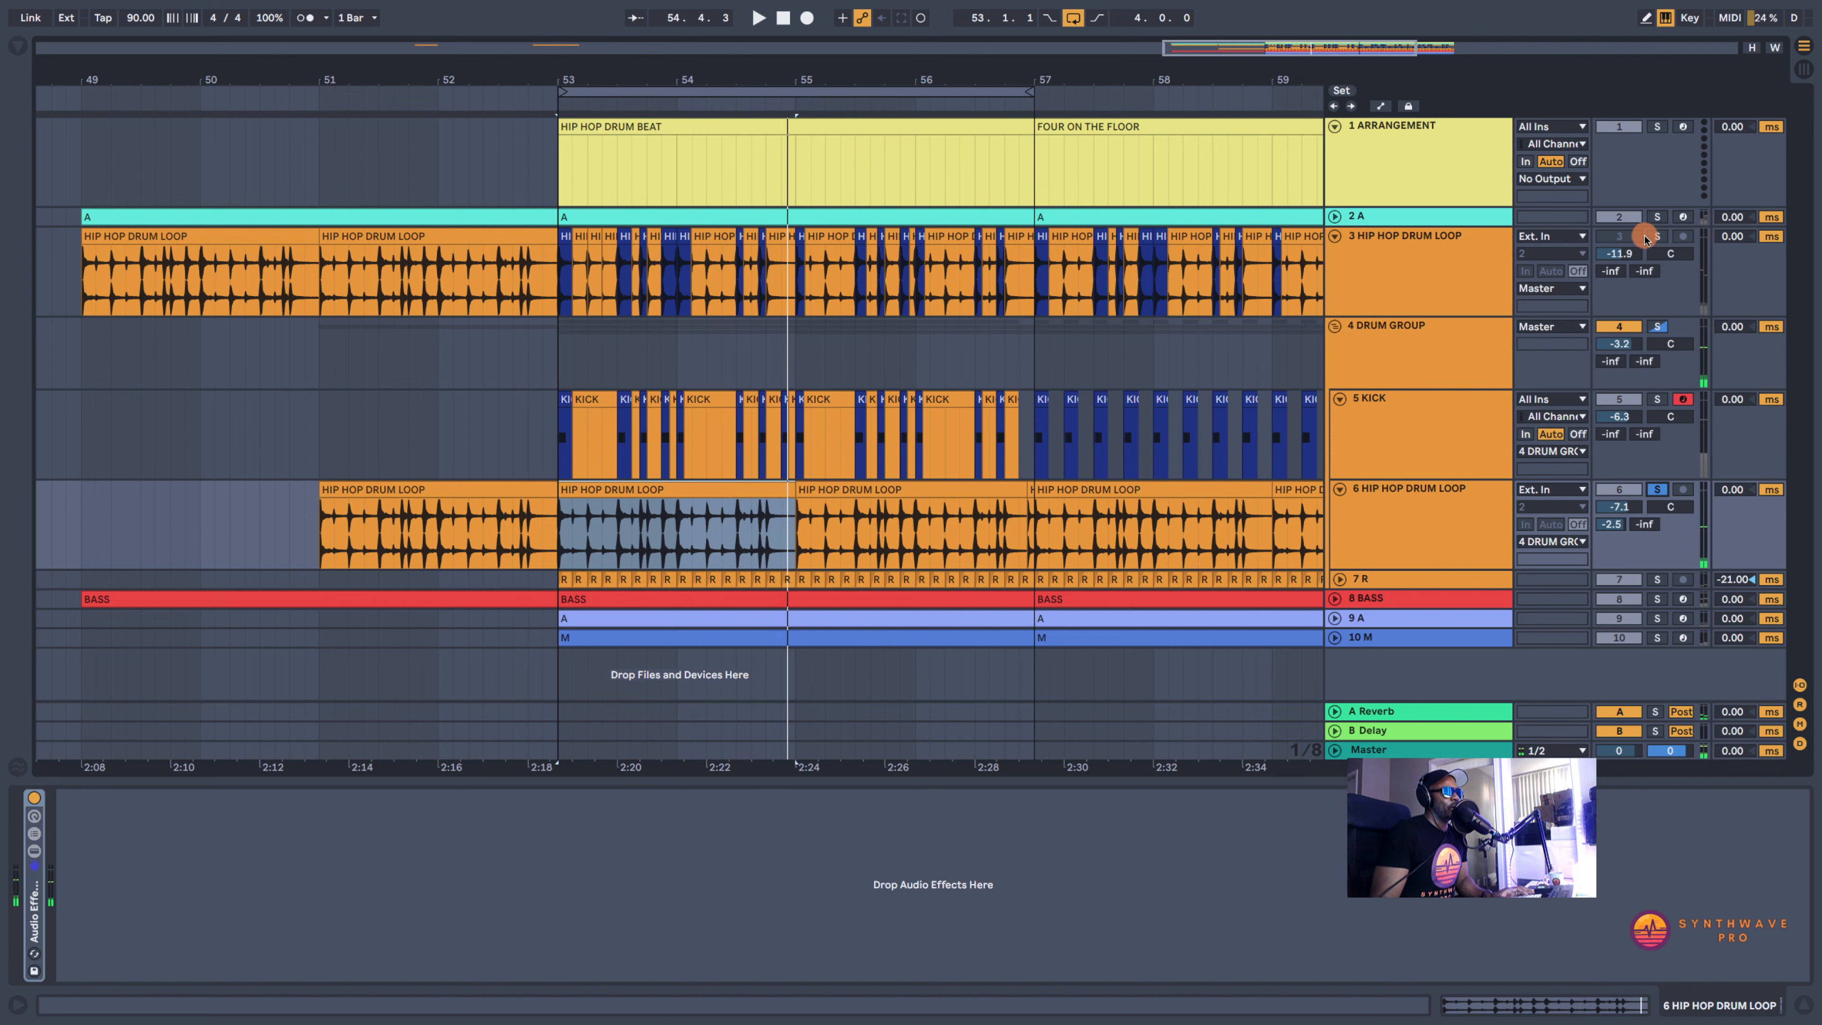
- Solo track 3 and play its unsliced loop clip from bar 51
{"action": "left_click", "coordinate": [1658, 236]}
{"action": "left_click", "coordinate": [436, 244]}
{"action": "key", "text": "space"}
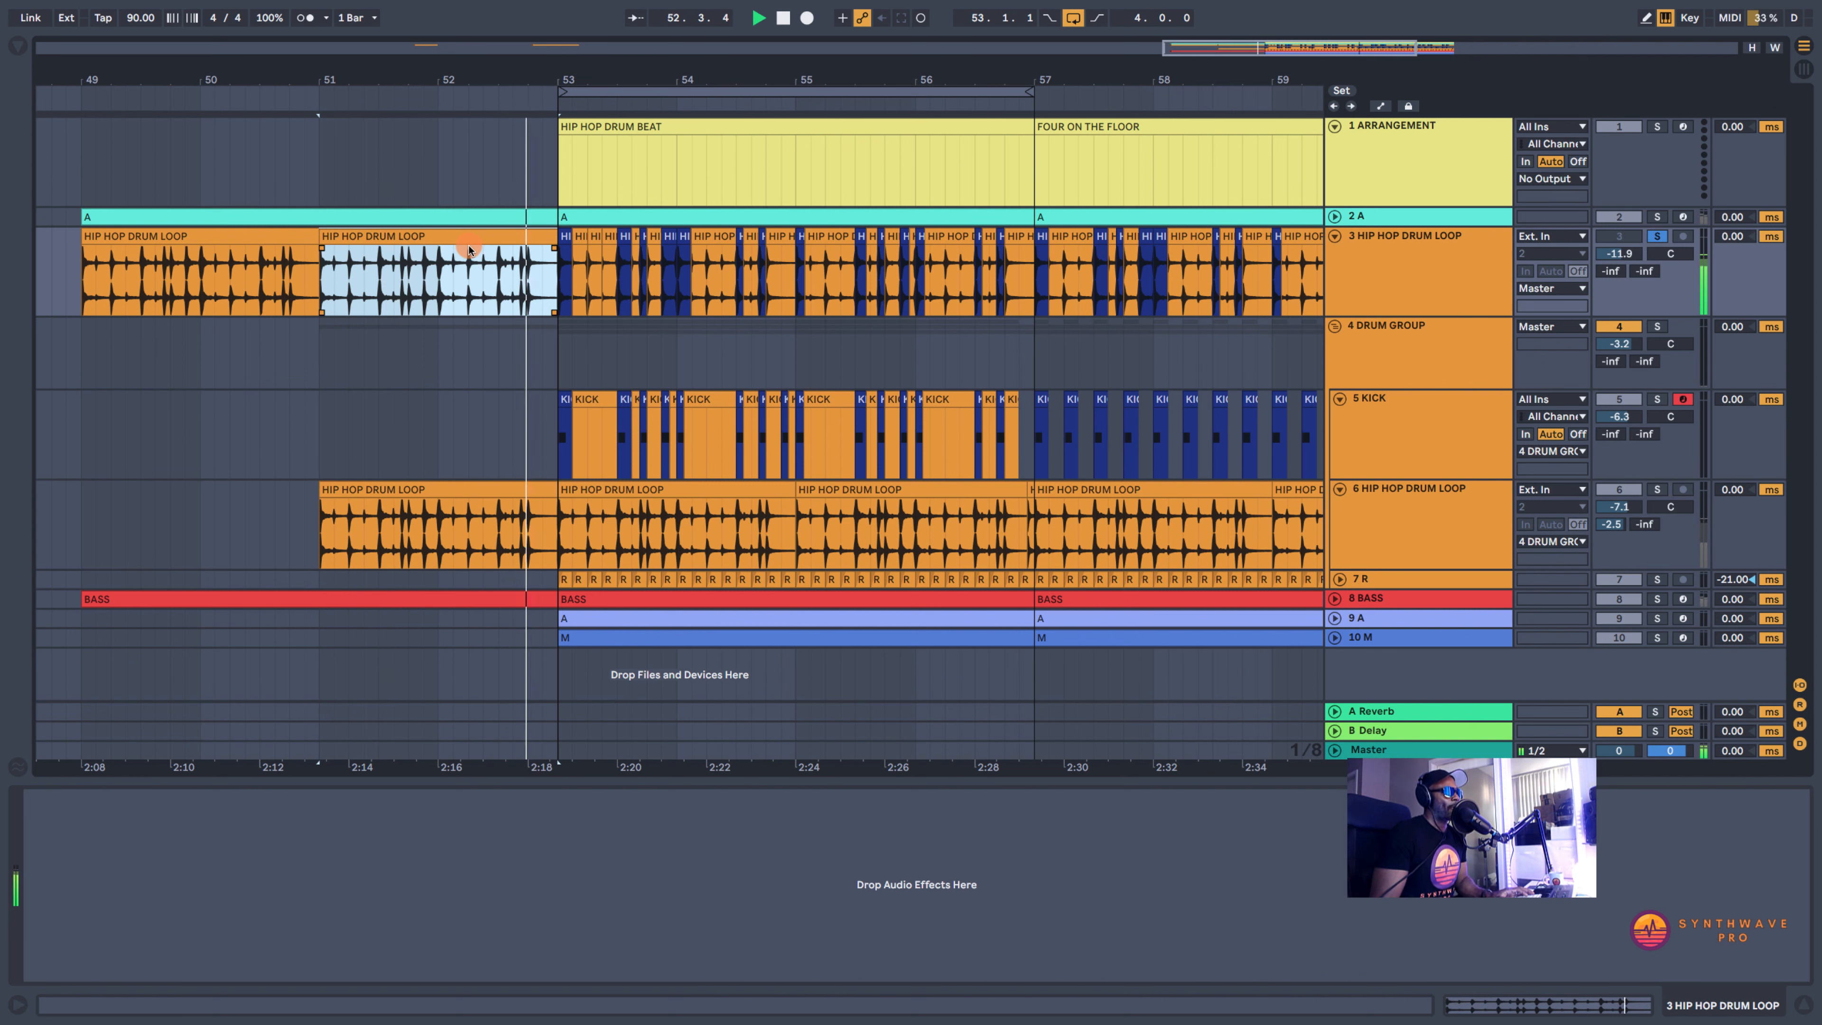
{"action": "left_click", "coordinate": [464, 431]}
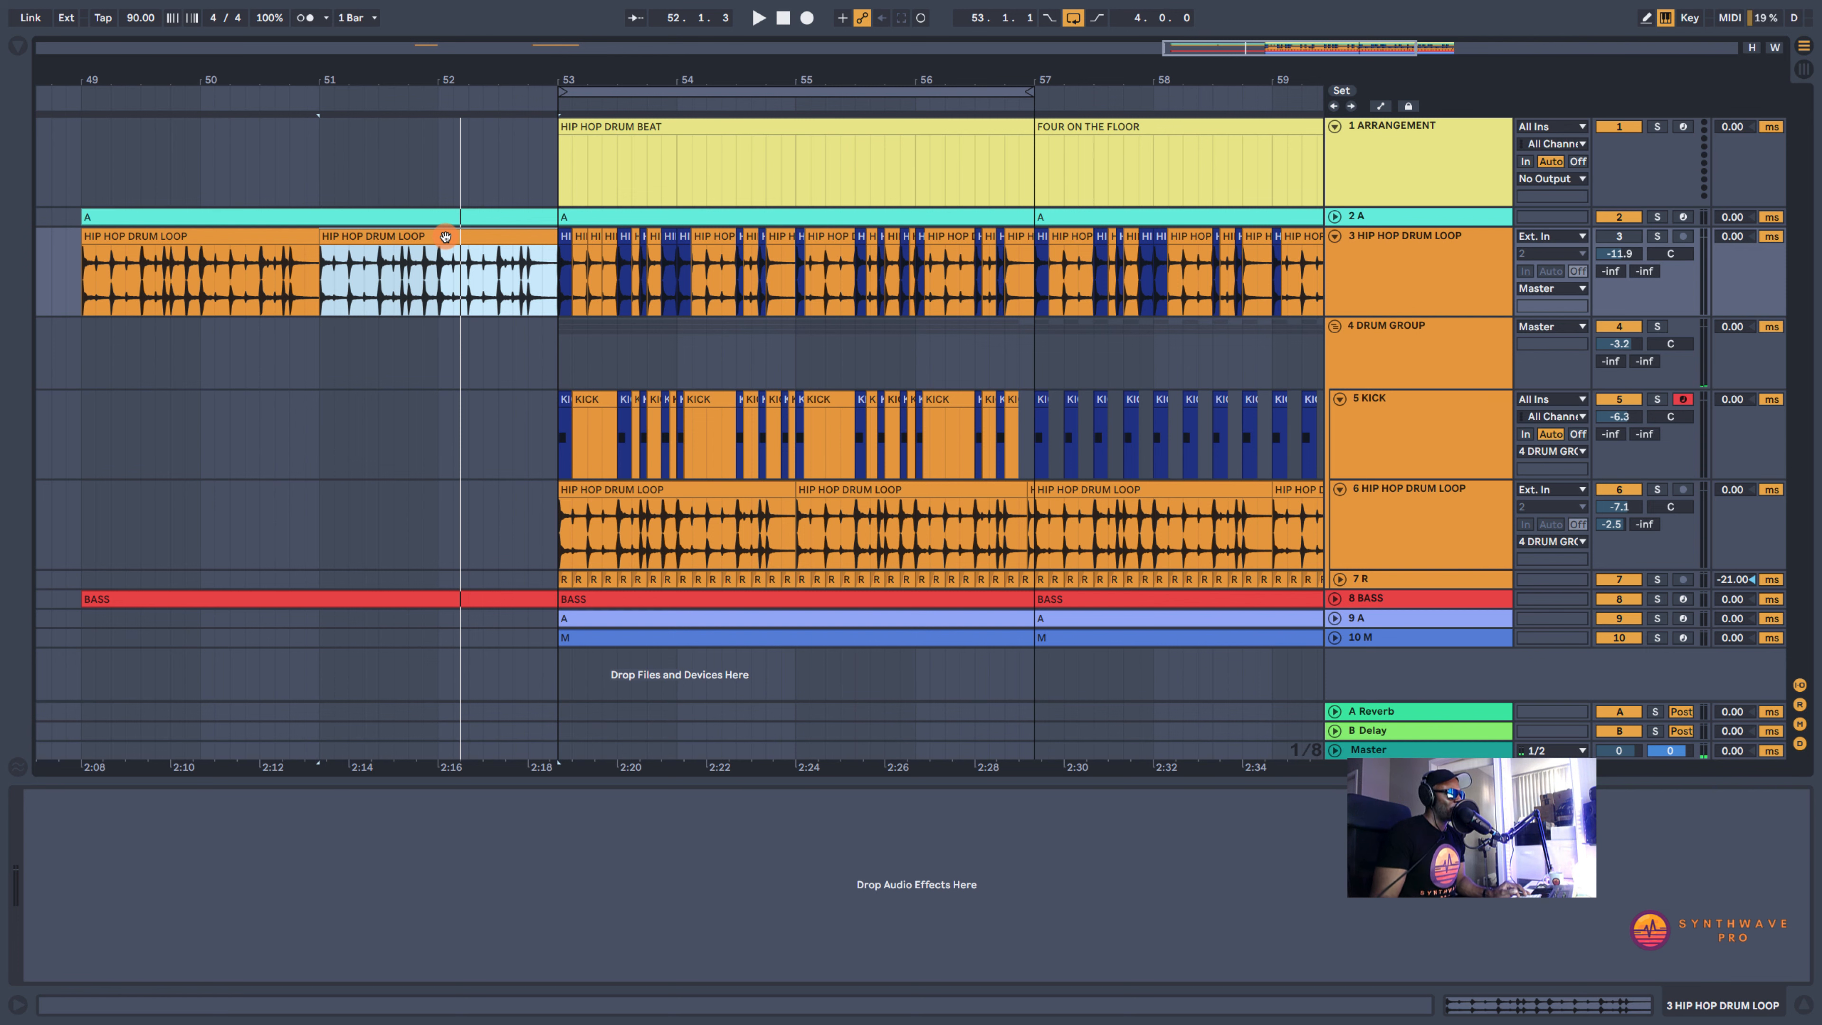
- Copy track 3's loop clip at bar 51 onto track 6 and turn off the copy's transient loop mode
{"action": "left_click_drag", "start_coordinate": [444, 237], "coordinate": [450, 497]}
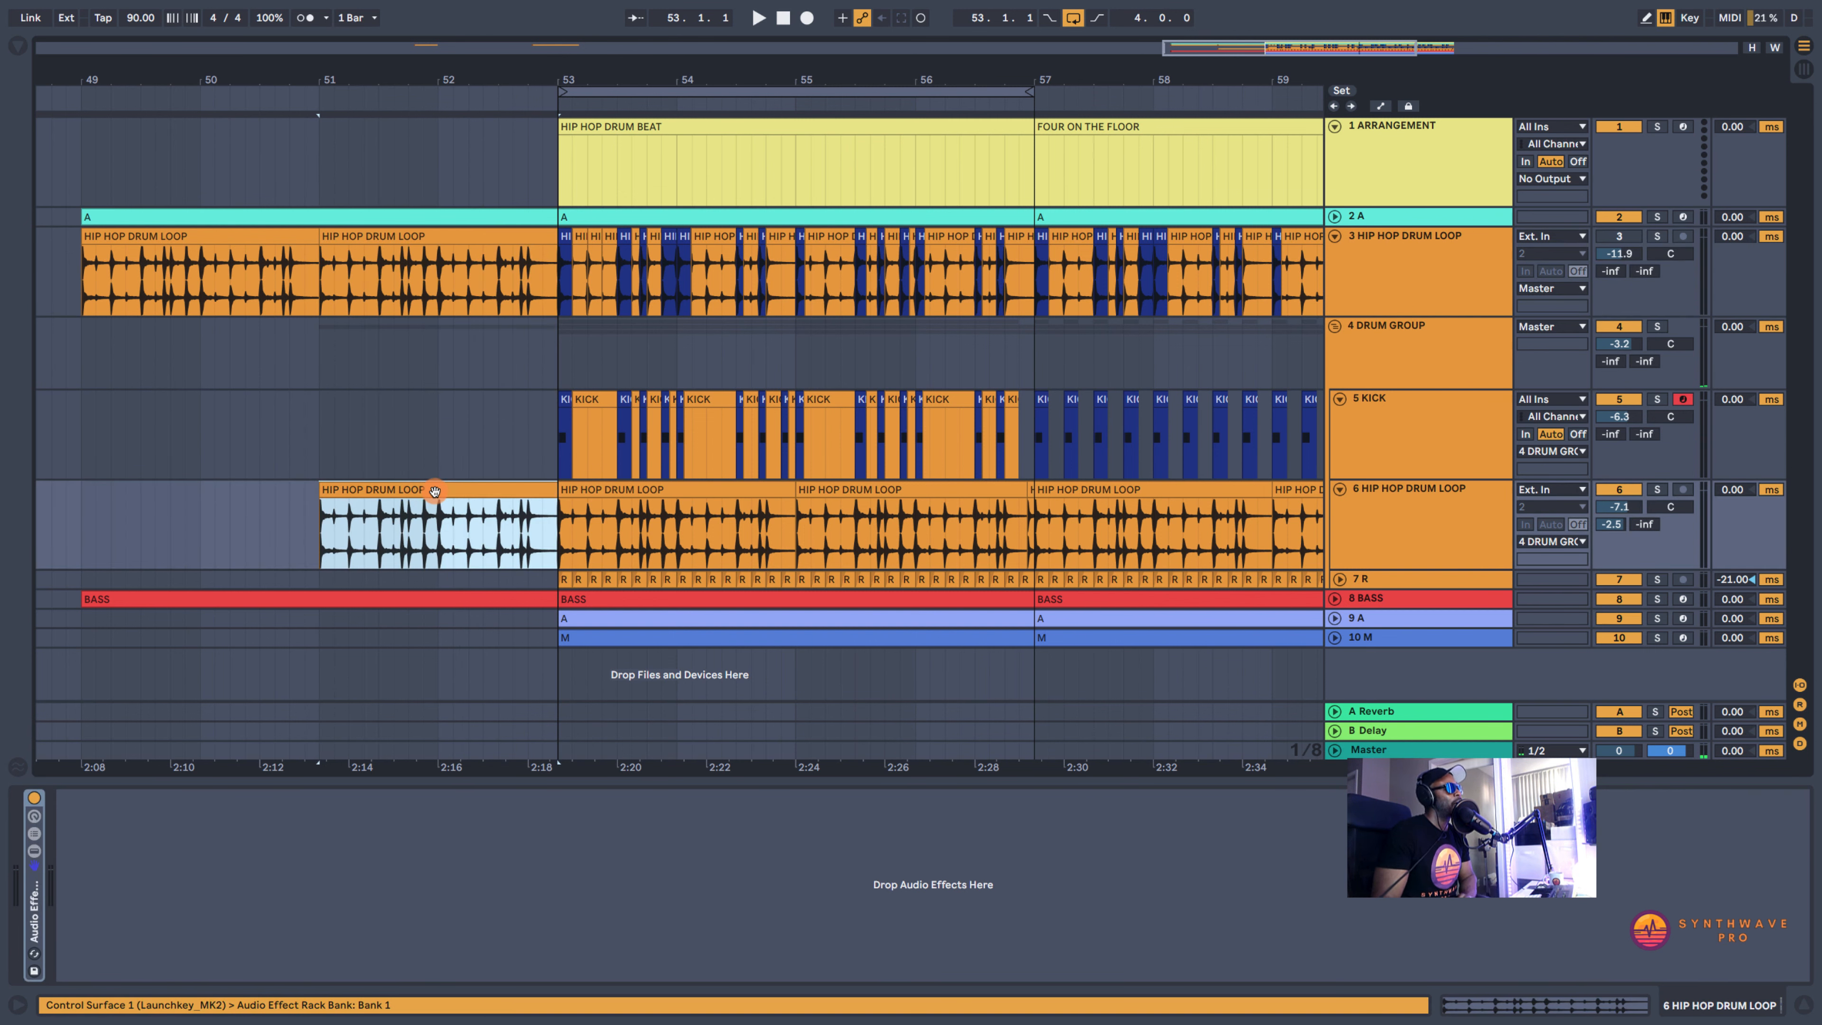
{"action": "double_click", "coordinate": [434, 492]}
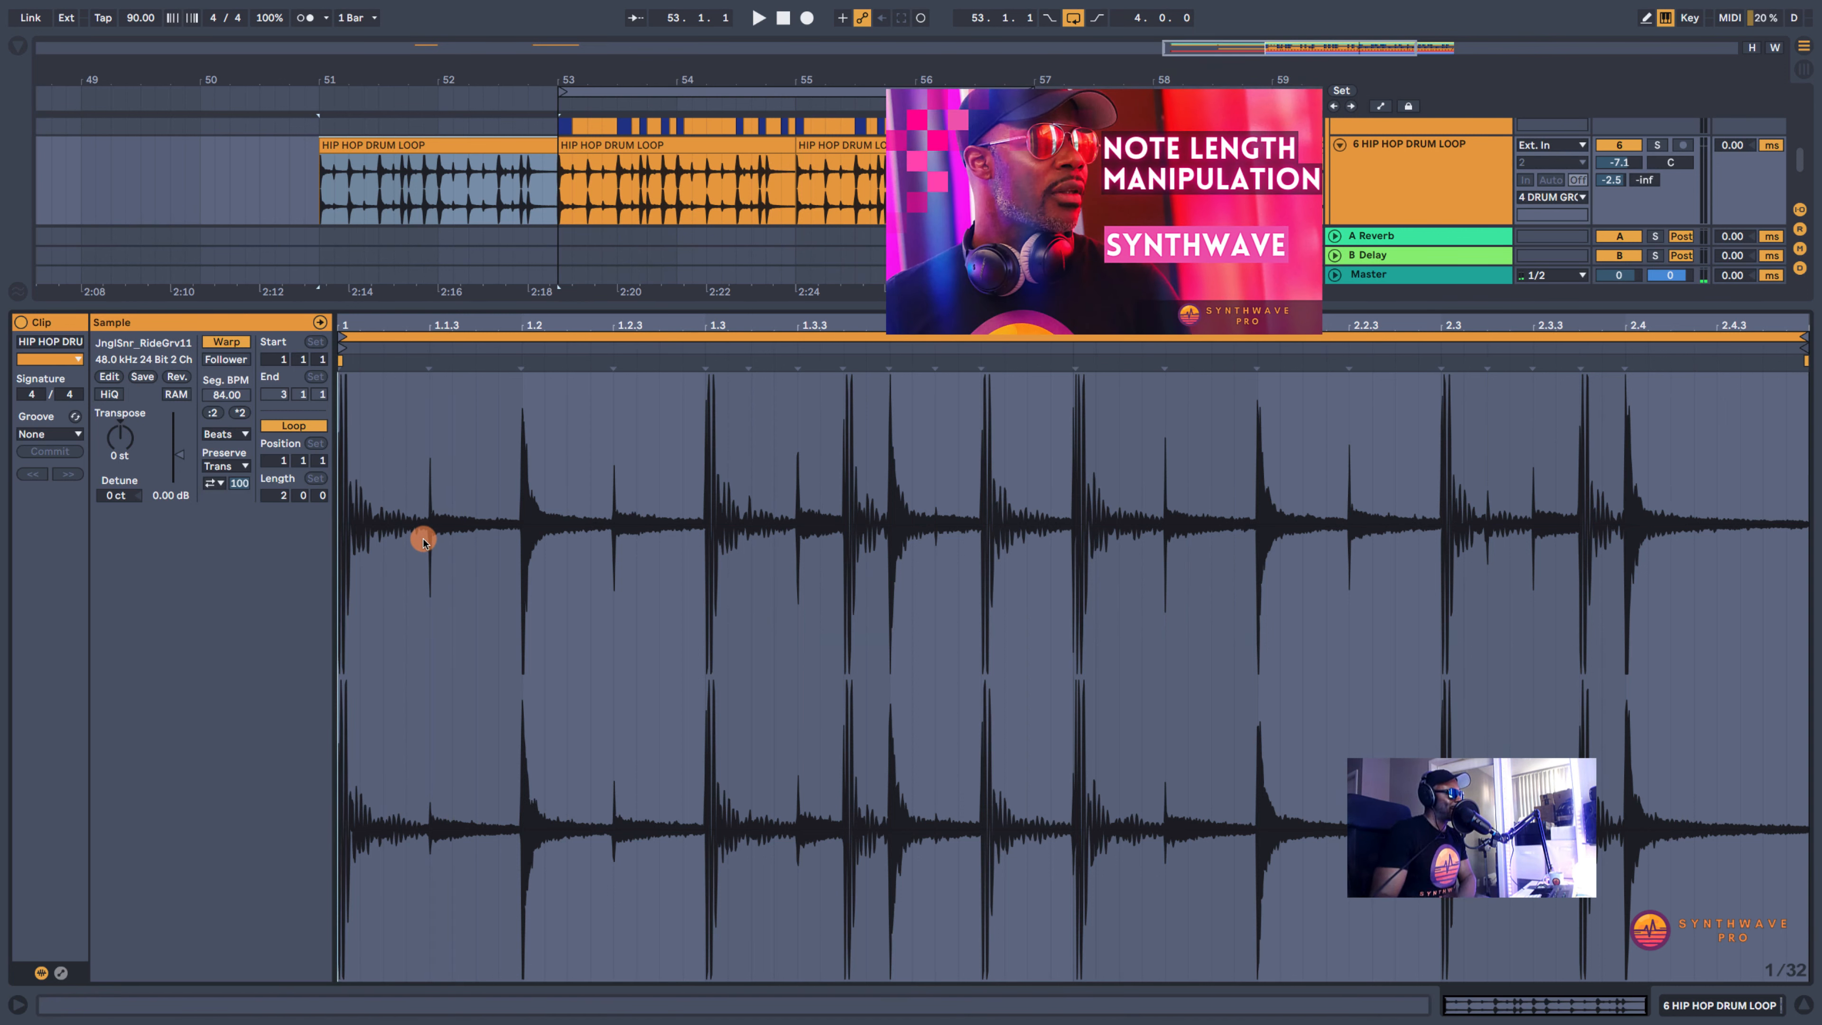
{"action": "left_click", "coordinate": [218, 482]}
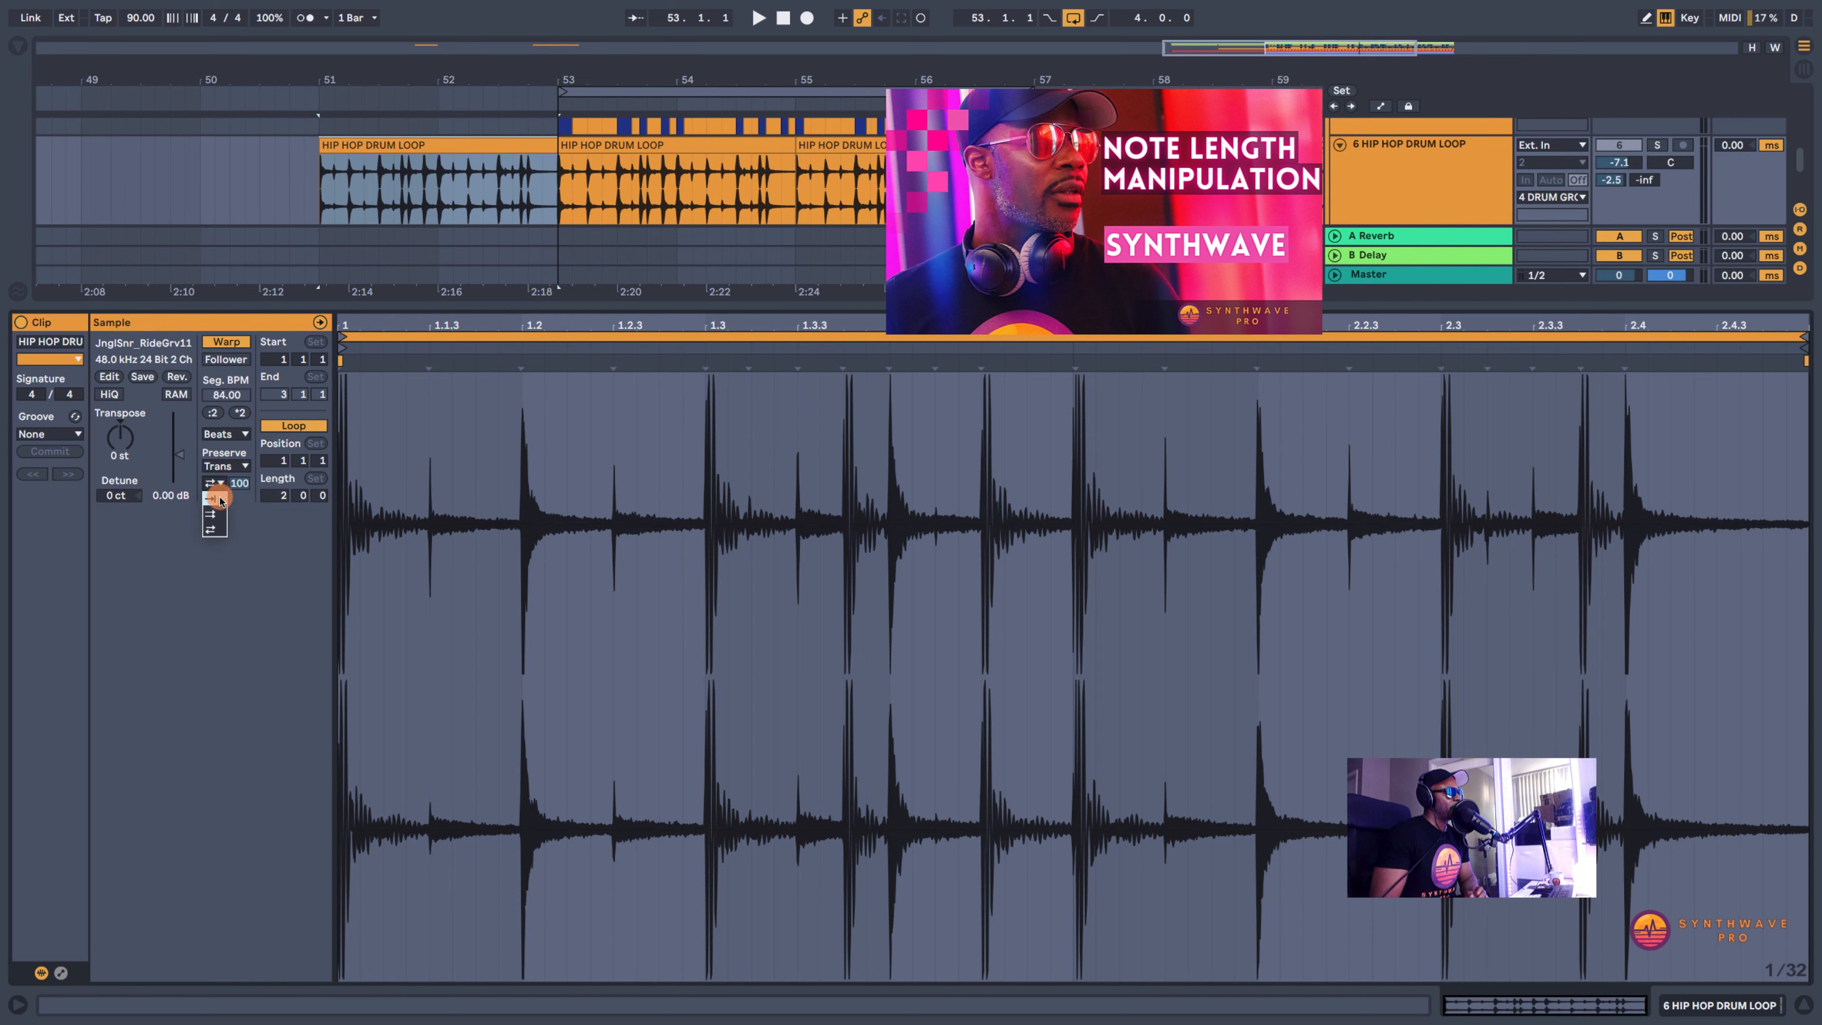
{"action": "left_click", "coordinate": [224, 497]}
- Lower the transient envelope of the copied clip at bar 51 to 10 while auditioning it
{"action": "left_click_drag", "start_coordinate": [257, 491], "coordinate": [245, 489]}
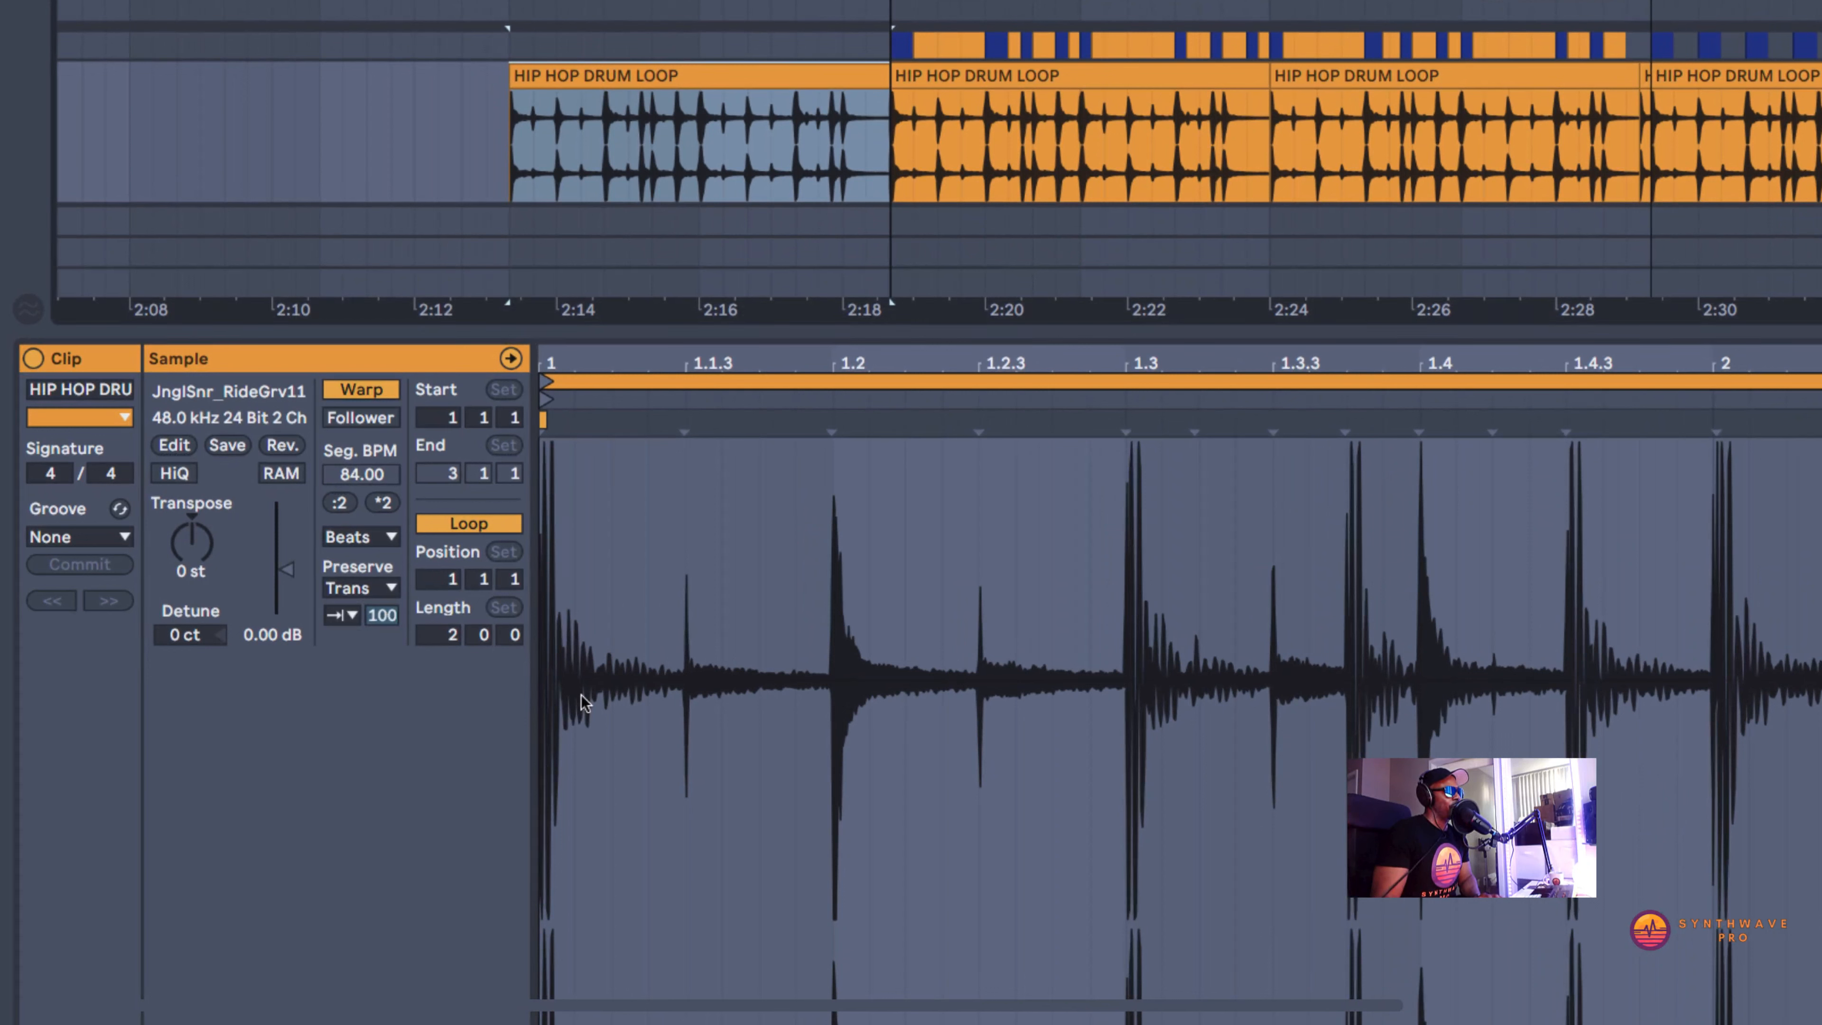
{"action": "left_click_drag", "start_coordinate": [373, 626], "coordinate": [373, 634]}
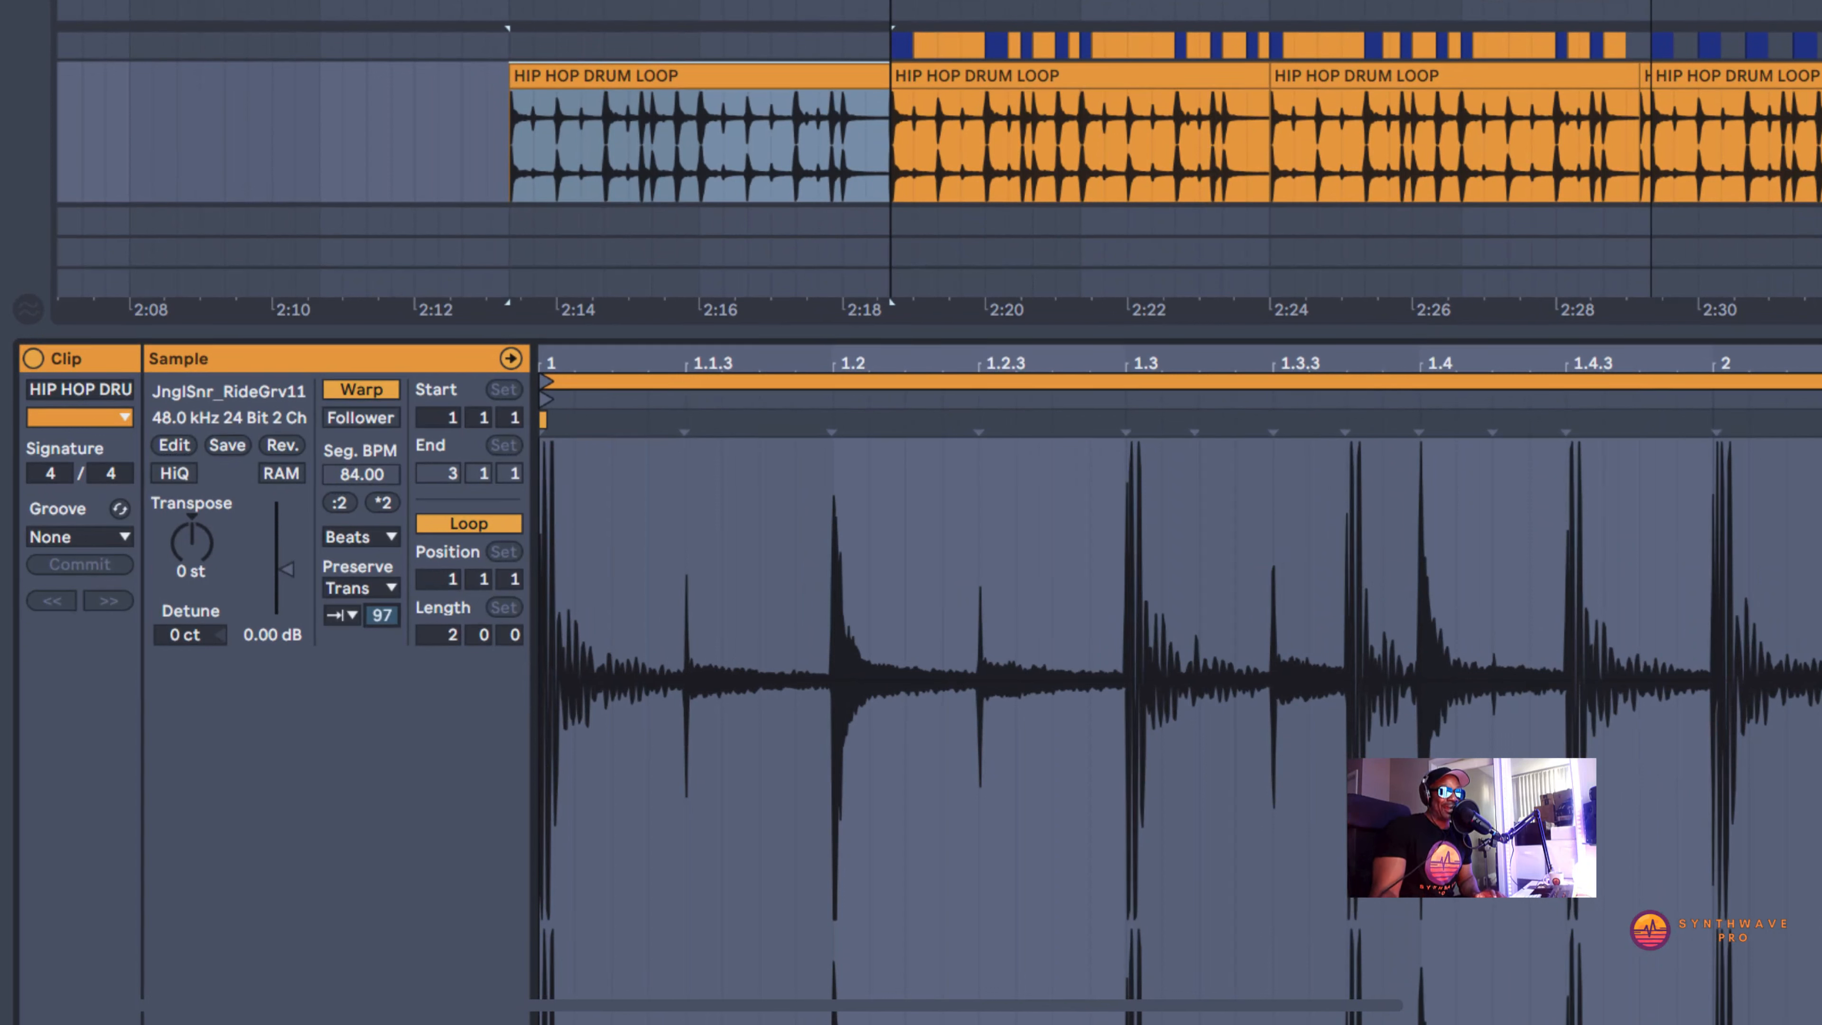
{"action": "left_click_drag", "start_coordinate": [372, 634], "coordinate": [372, 744]}
{"action": "left_click", "coordinate": [655, 81]}
{"action": "key", "text": "space"}
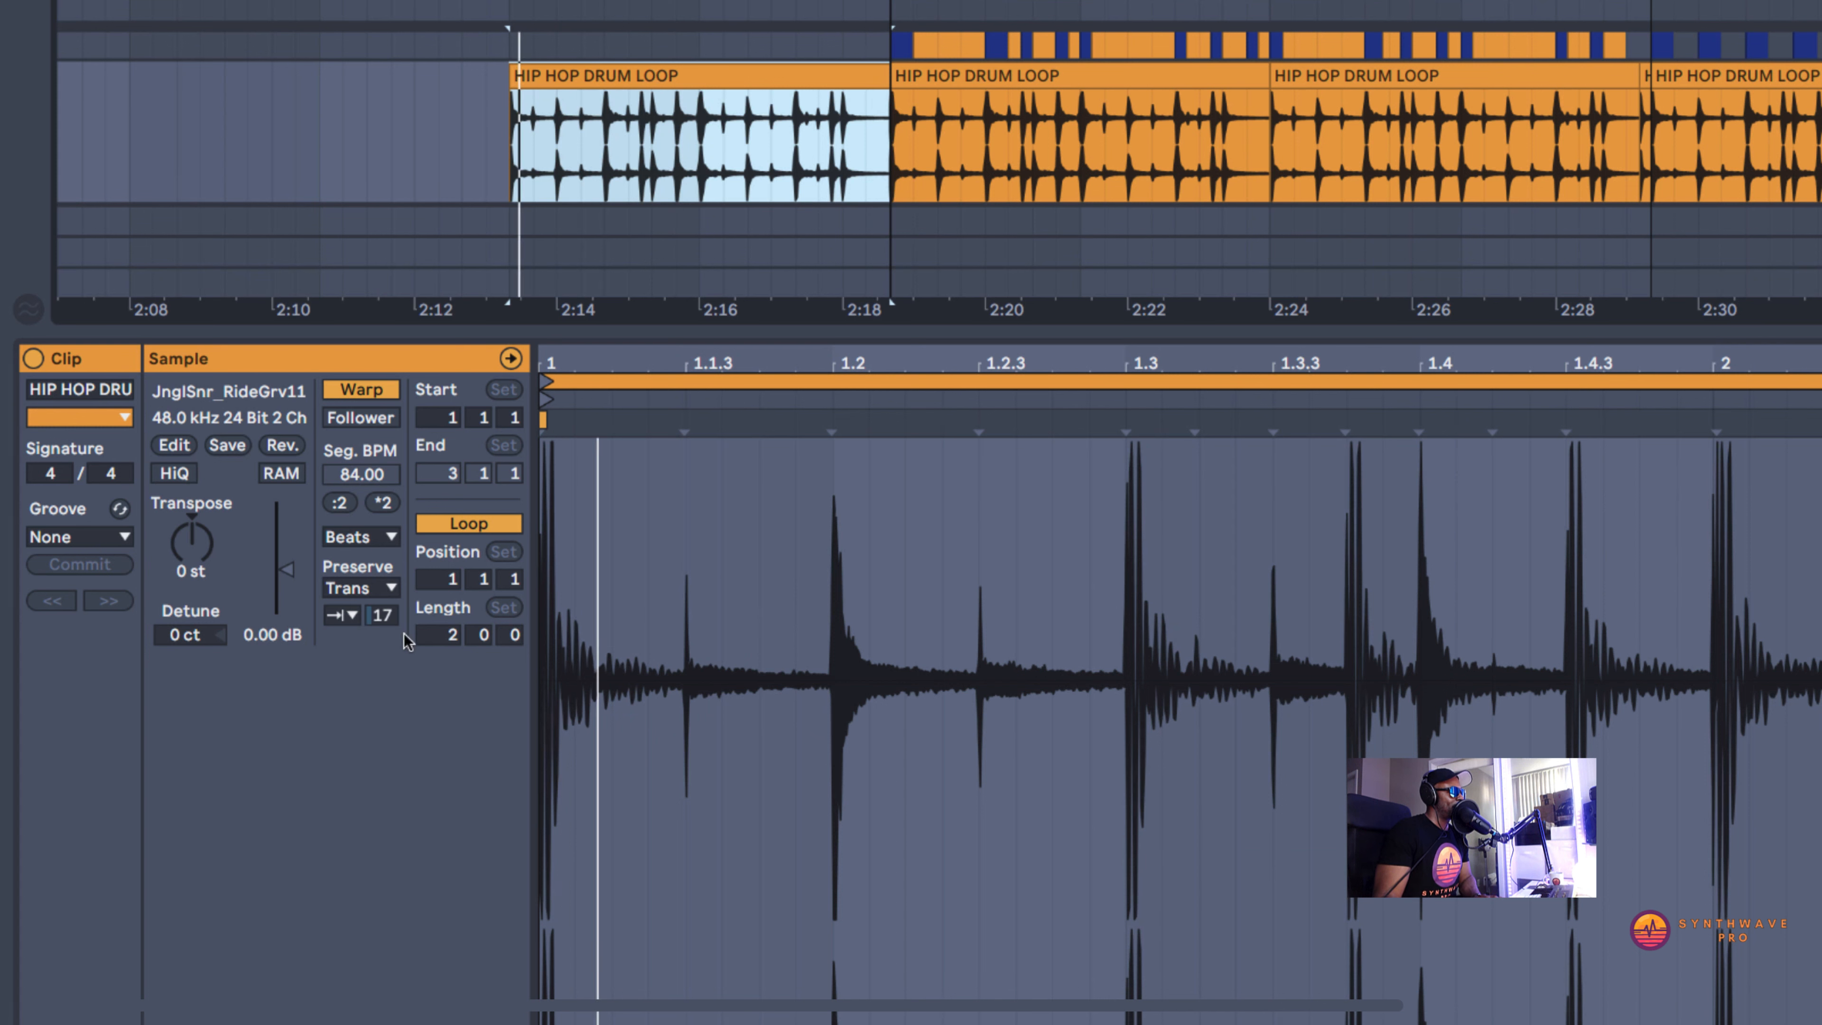
{"action": "left_click_drag", "start_coordinate": [382, 614], "coordinate": [382, 632]}
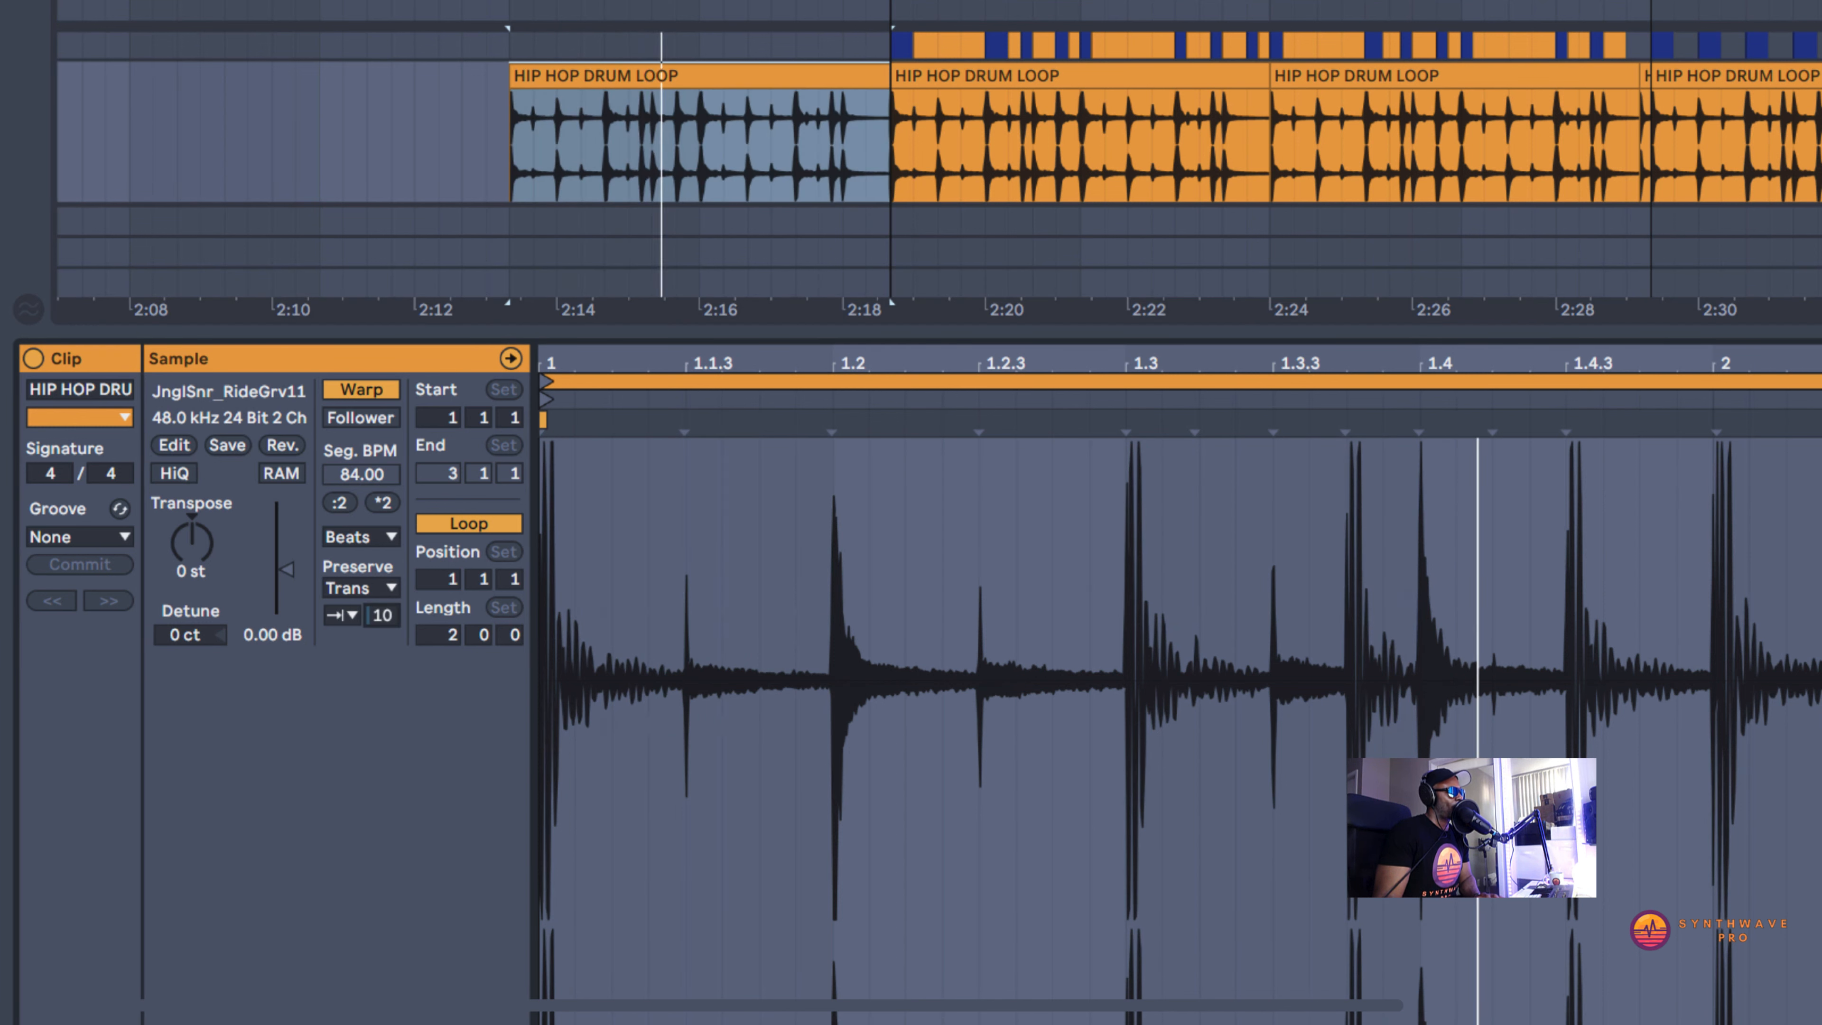
{"action": "left_click", "coordinate": [770, 73]}
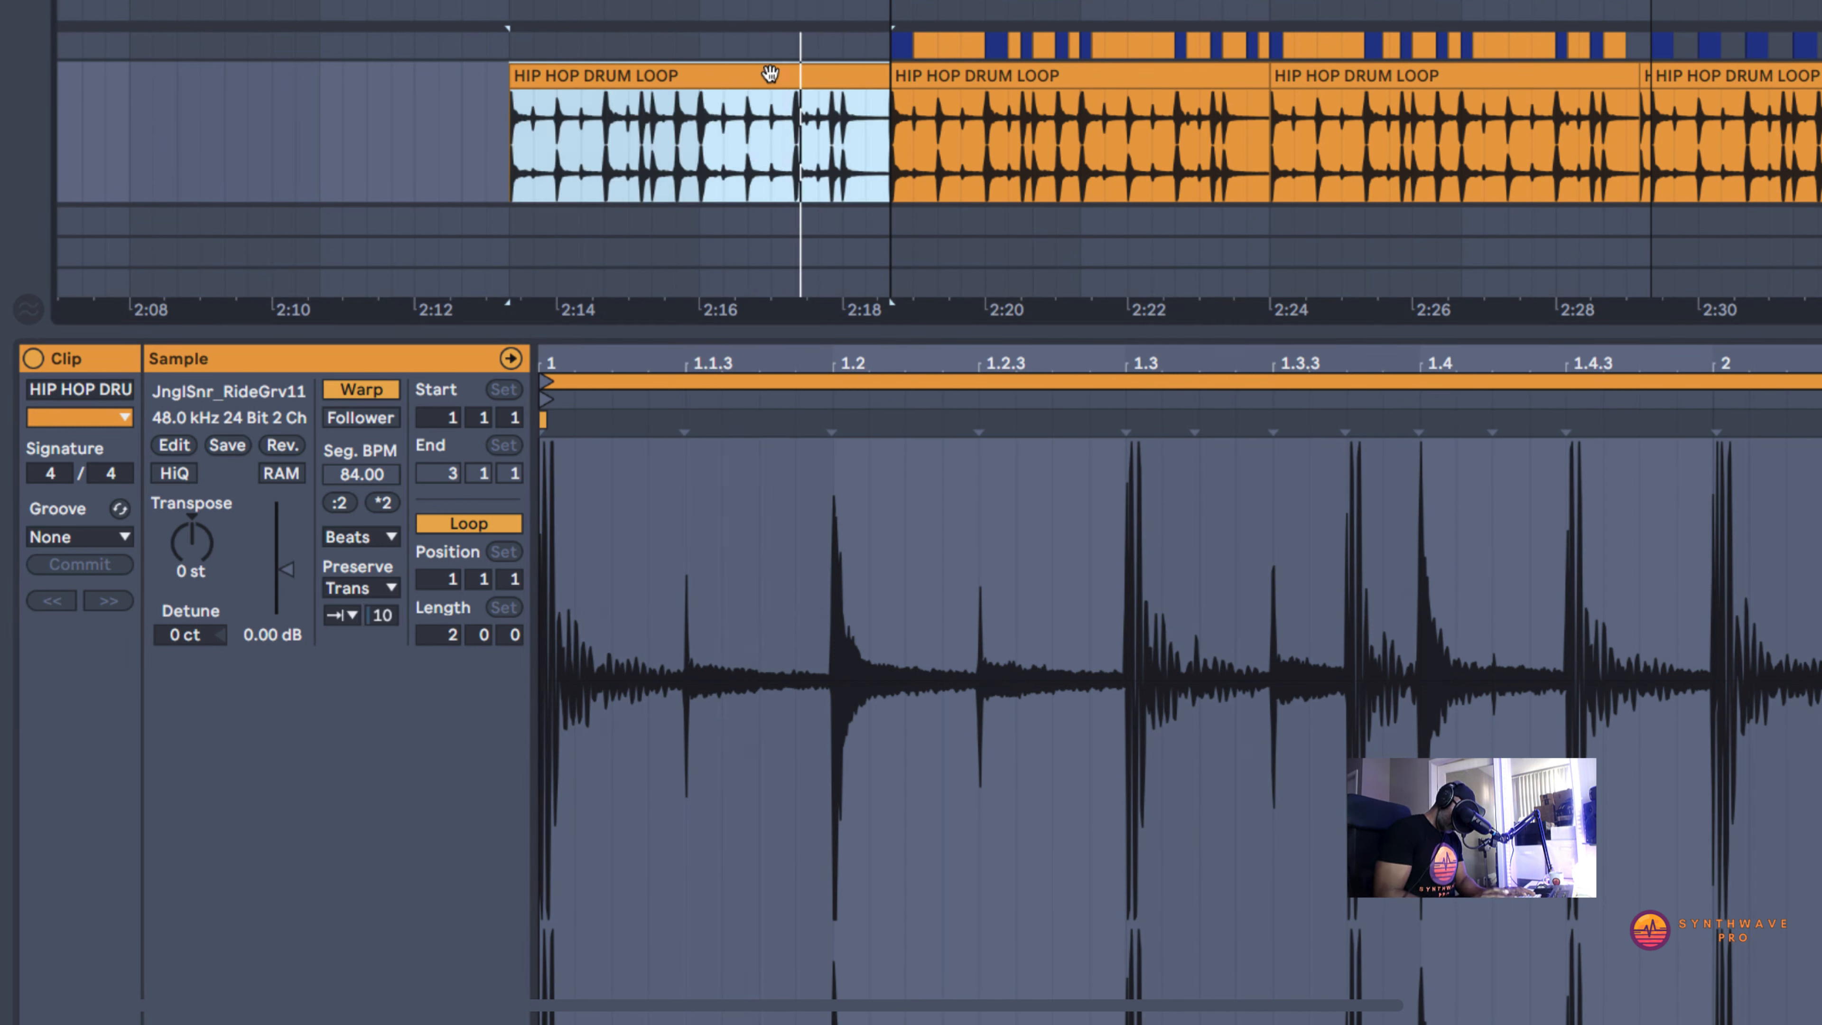
- Finish setting the bar 51 clip's transient envelope to 10 and switch from its sample view to track 6's device view
{"action": "mouse_move", "coordinate": [381, 616]}
{"action": "left_mouse_down"}
{"action": "mouse_move", "coordinate": [380, 492]}
{"action": "mouse_move", "coordinate": [363, 617]}
{"action": "left_mouse_up"}
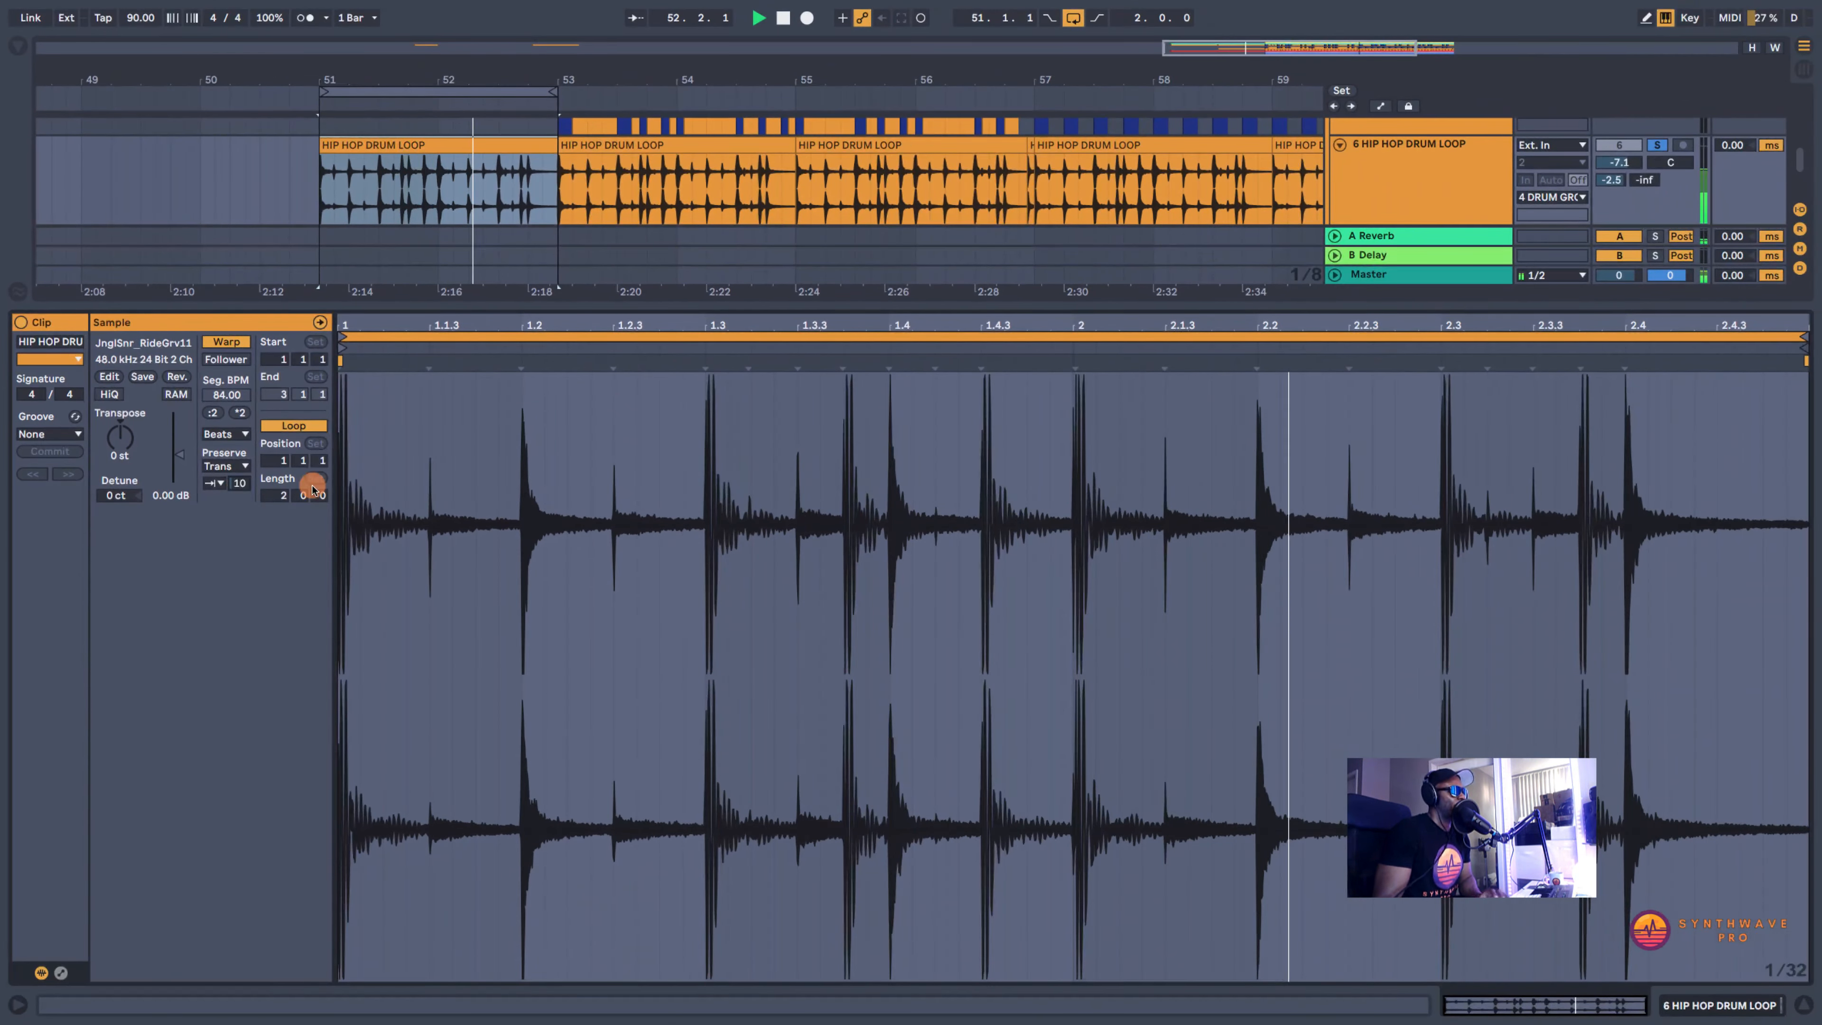
{"action": "key", "text": "space"}
{"action": "left_click", "coordinate": [1740, 1008]}
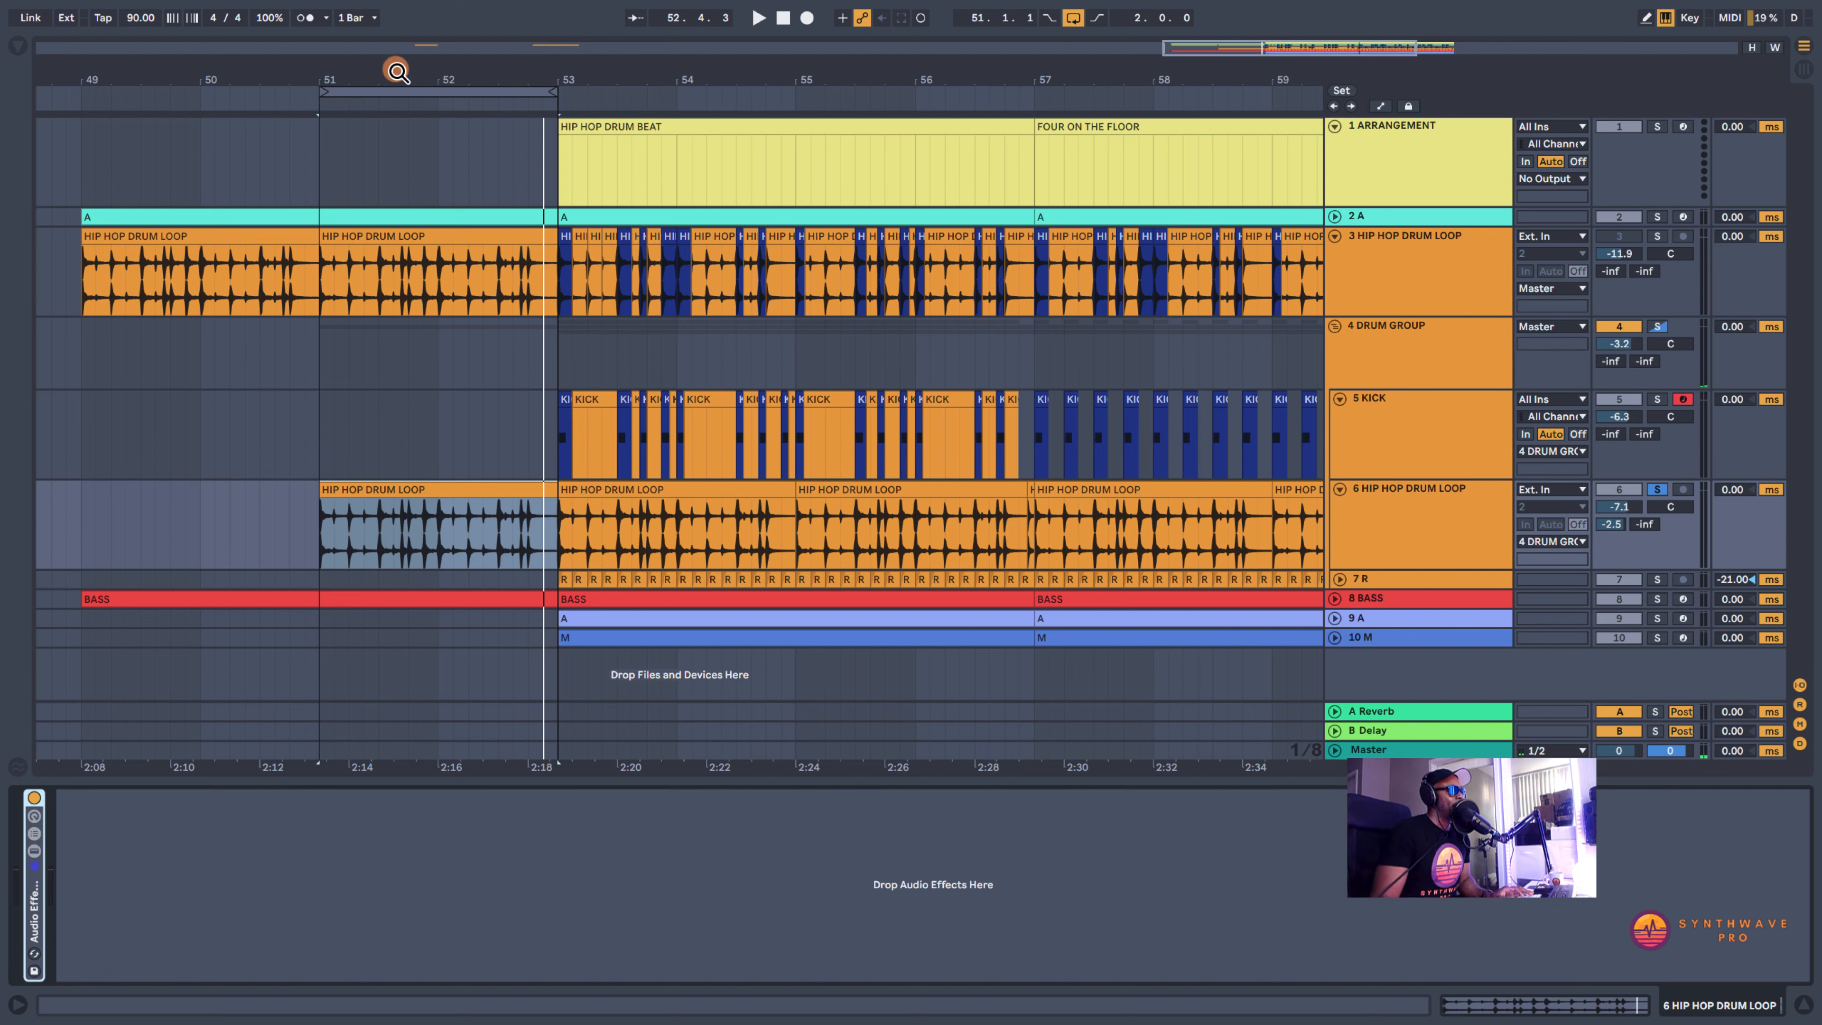
- Move the two-bar playback loop to bar 53, solo the DRUM GROUP and play the layered kick and drum loop
{"action": "left_click_drag", "start_coordinate": [432, 90], "coordinate": [685, 104]}
{"action": "left_click", "coordinate": [1655, 329]}
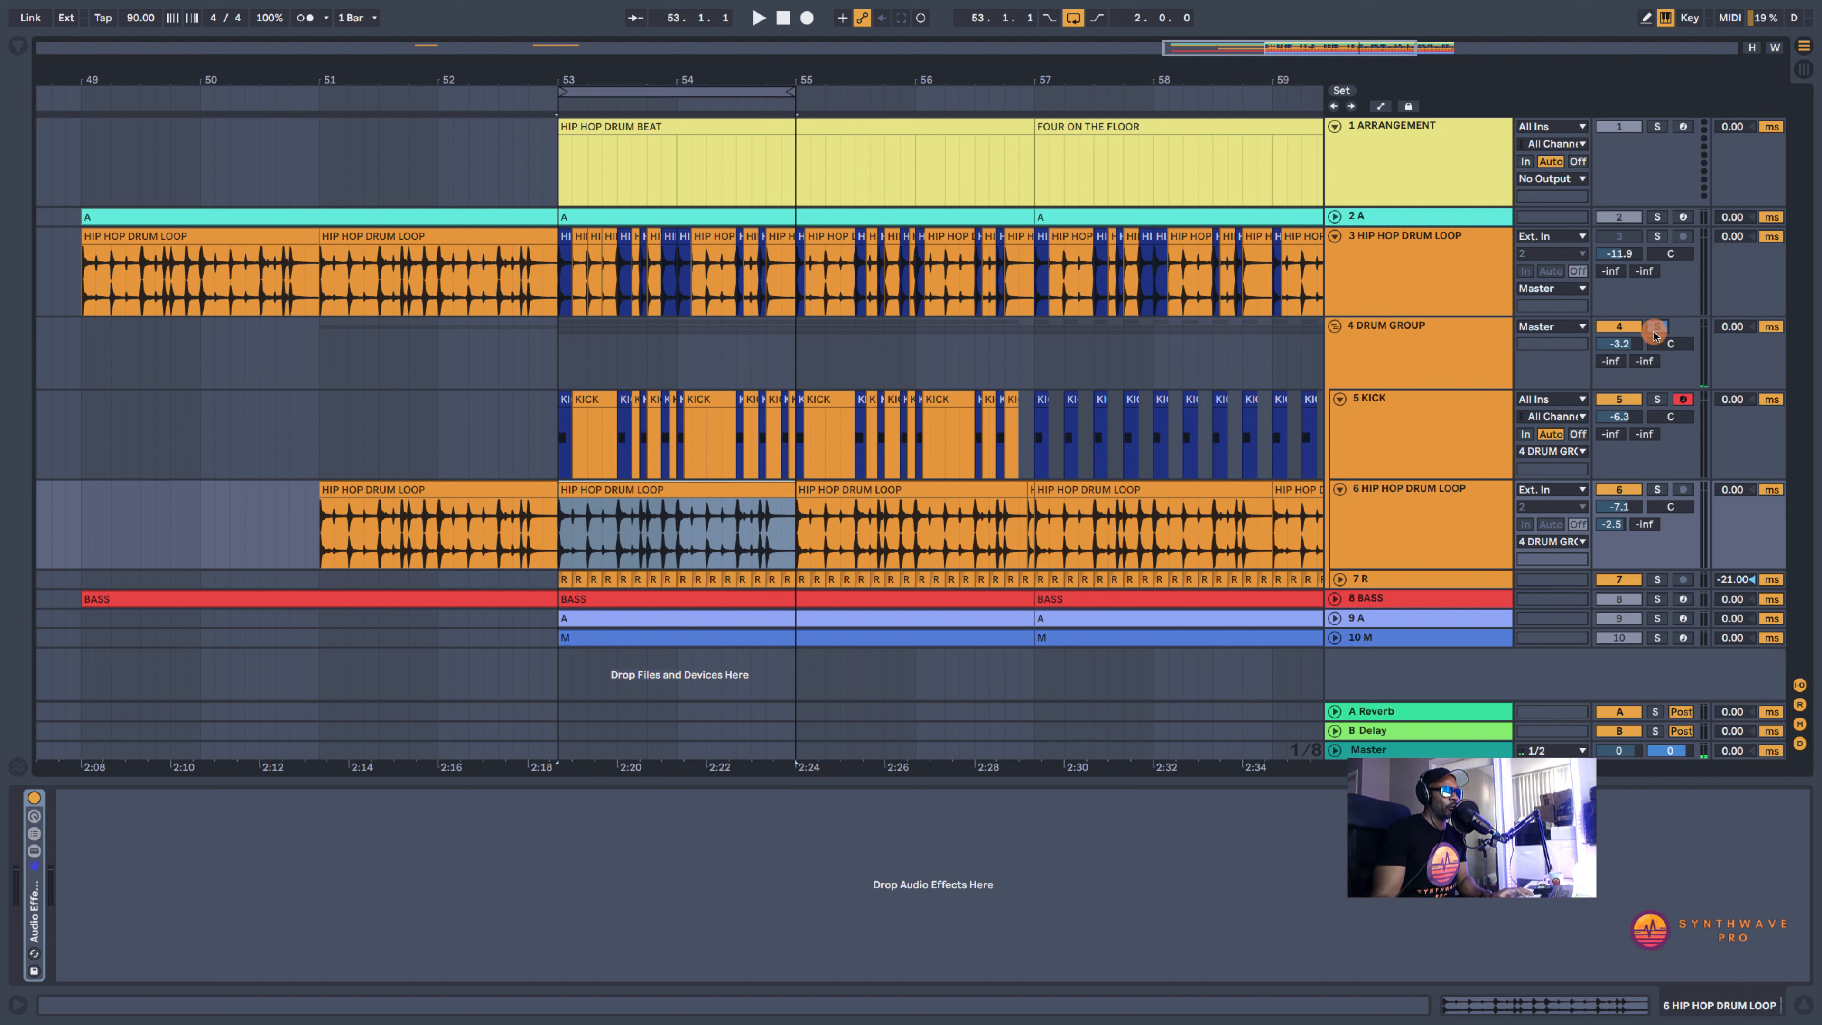
{"action": "left_click", "coordinate": [1622, 345]}
{"action": "key", "text": "space"}
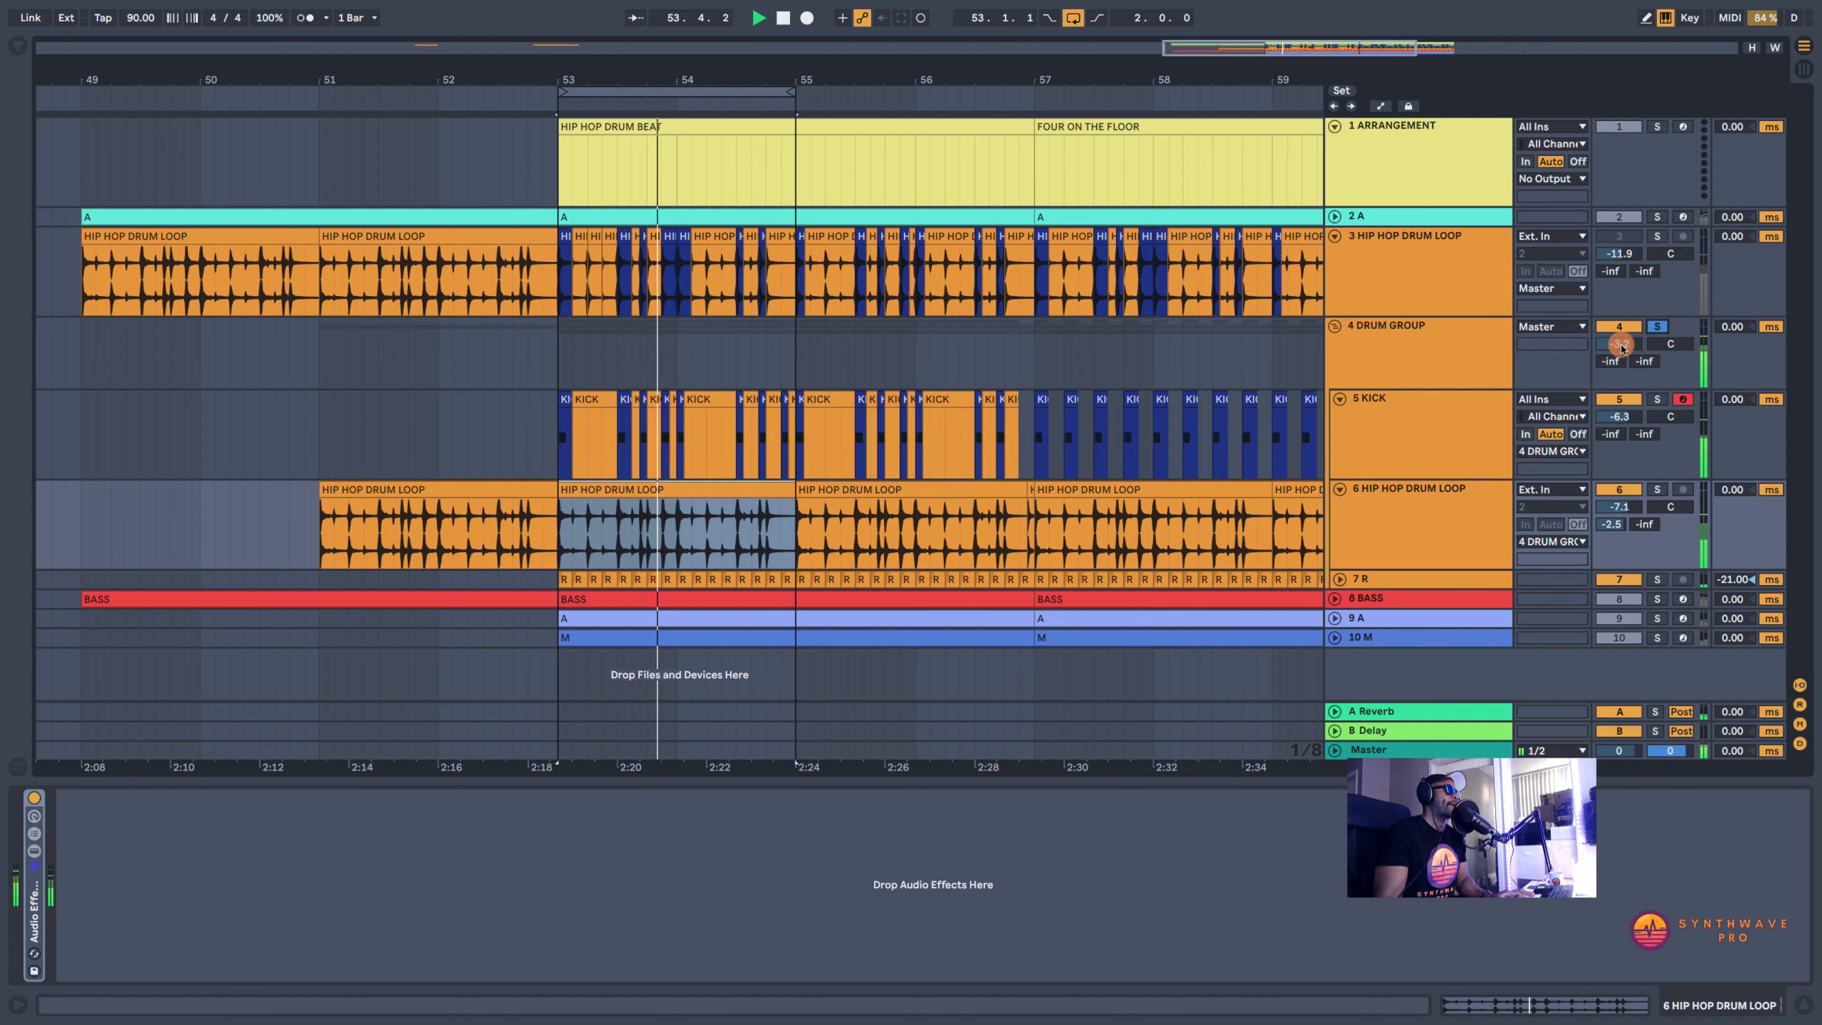
- Extend the playback loop to four bars, from bar 53 to 57, and play the HIP HOP DRUM BEAT section unsoloed
{"action": "left_click_drag", "start_coordinate": [814, 74], "coordinate": [875, 97]}
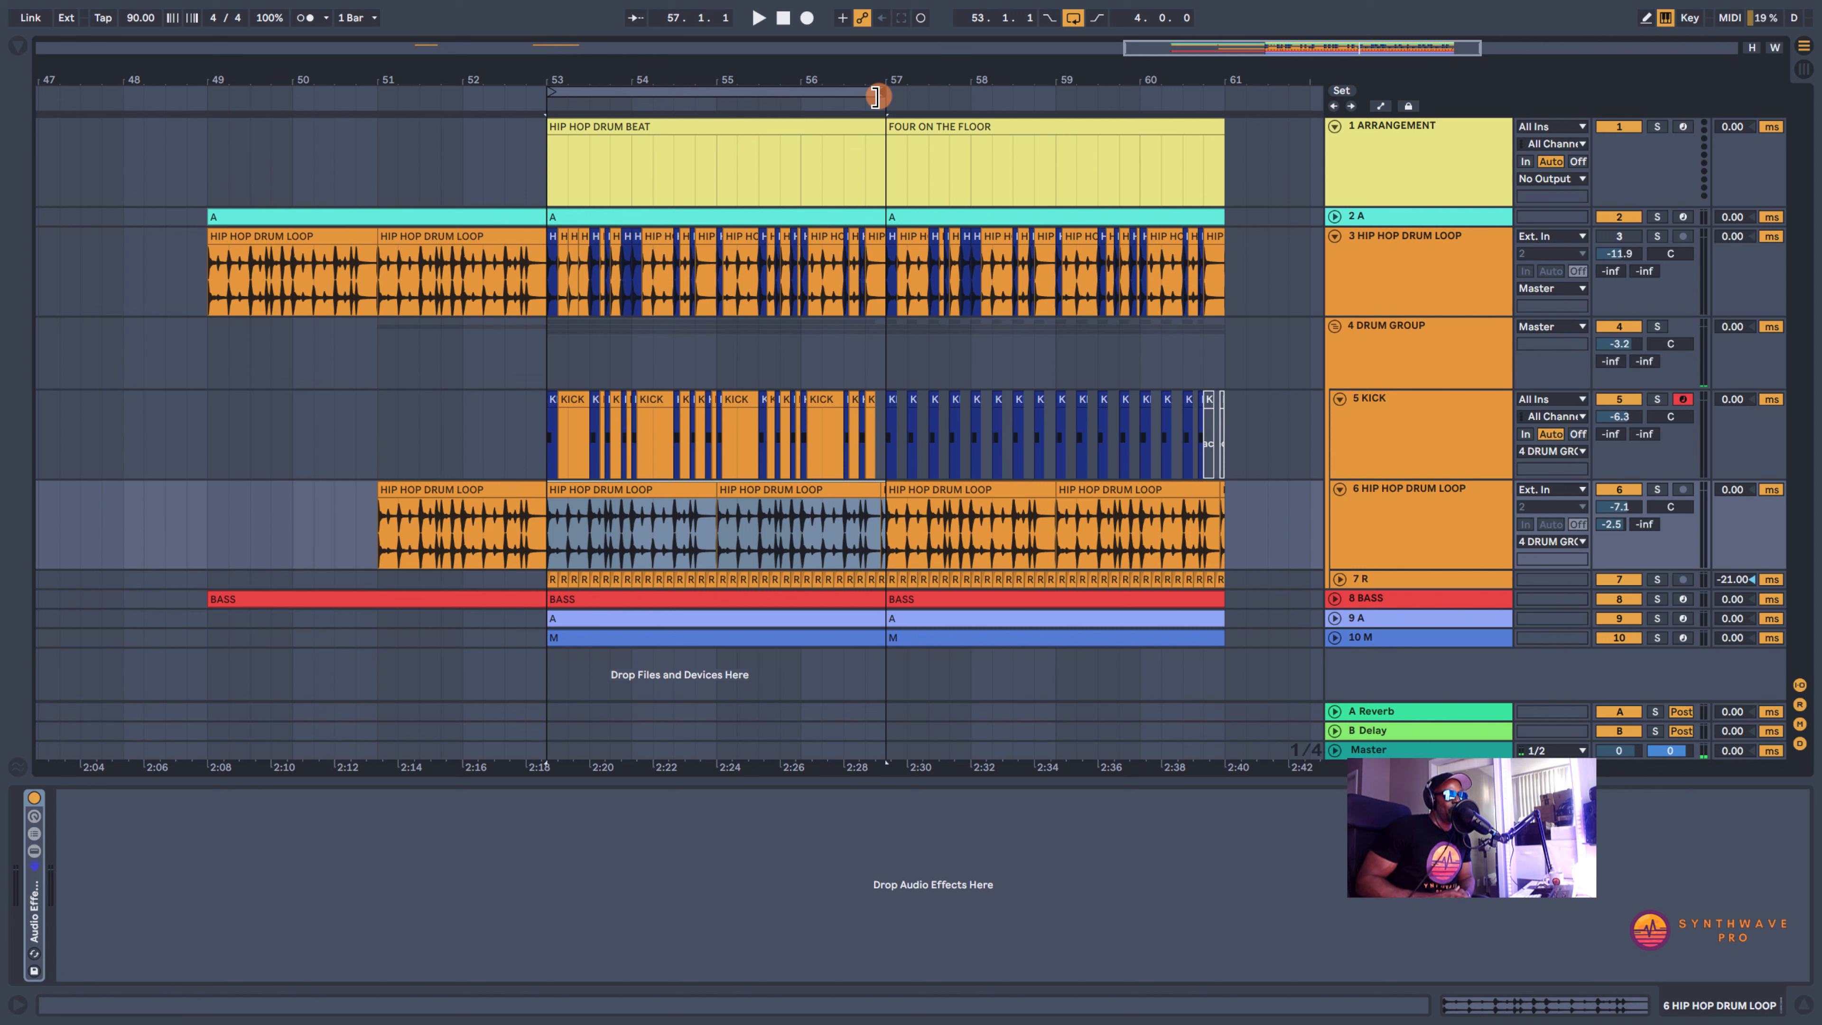
{"action": "left_click", "coordinate": [670, 92]}
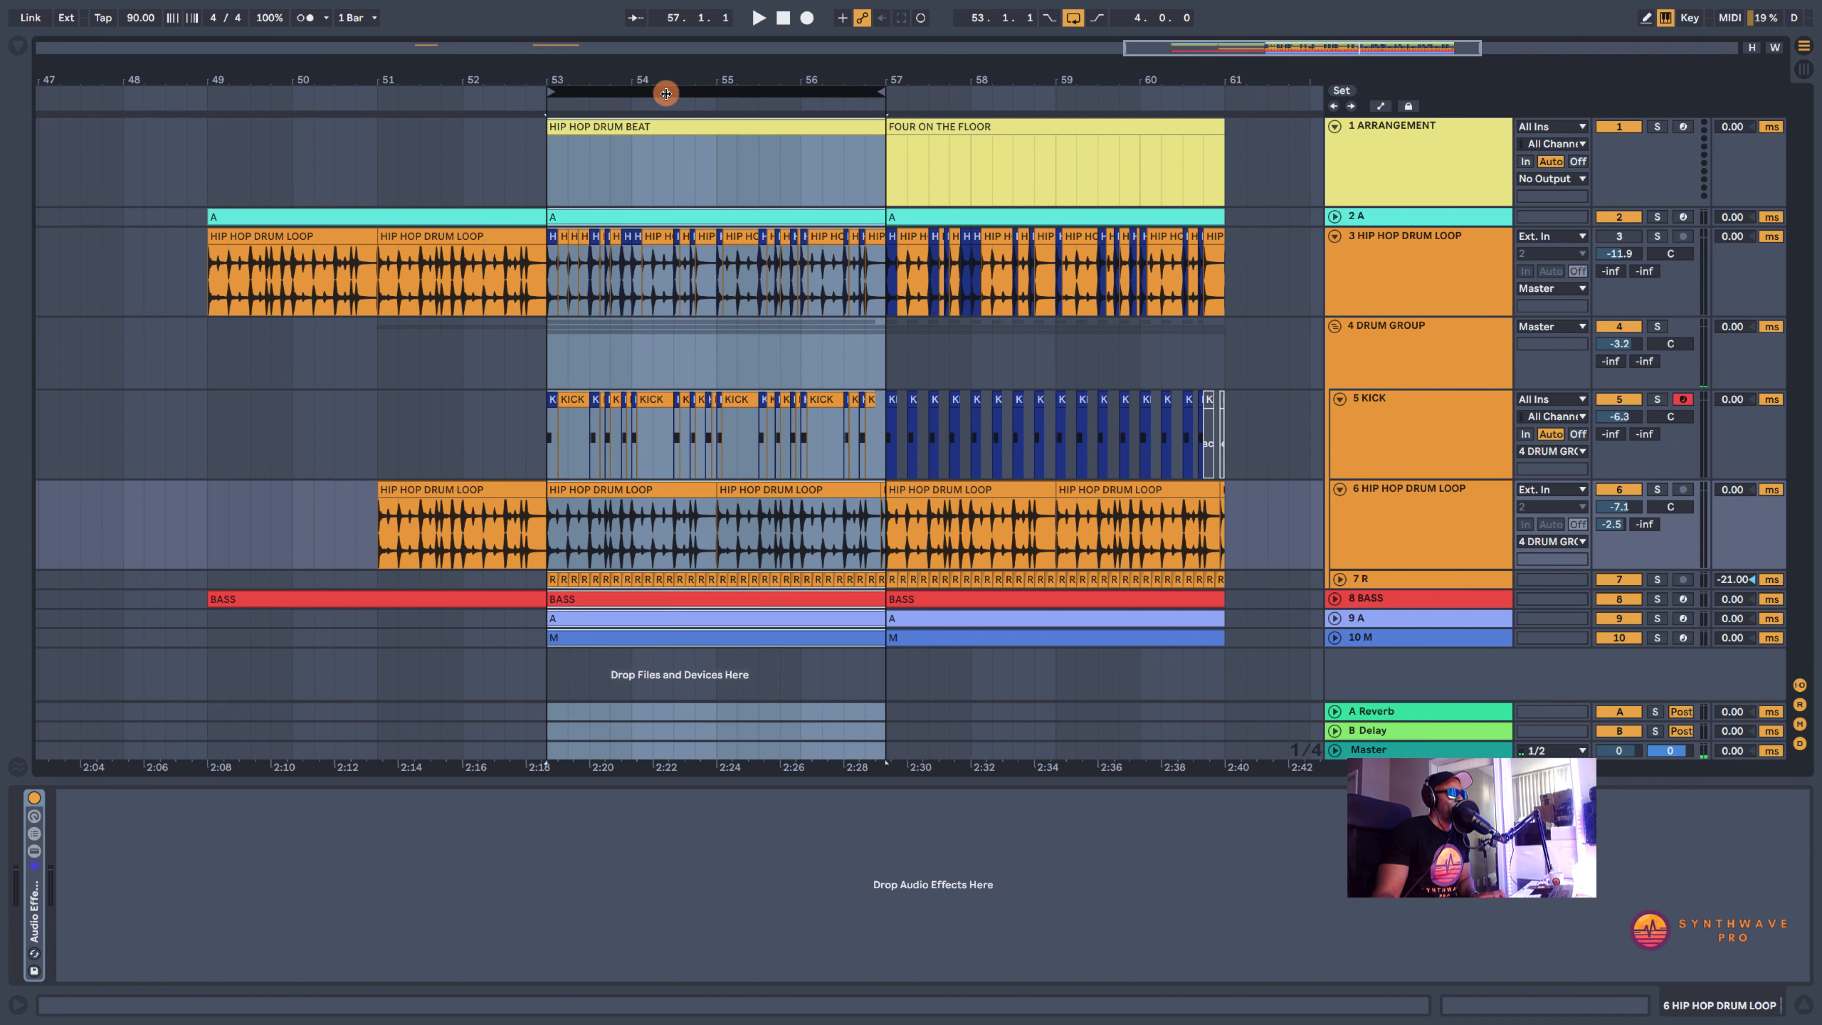
{"action": "key", "text": "space"}
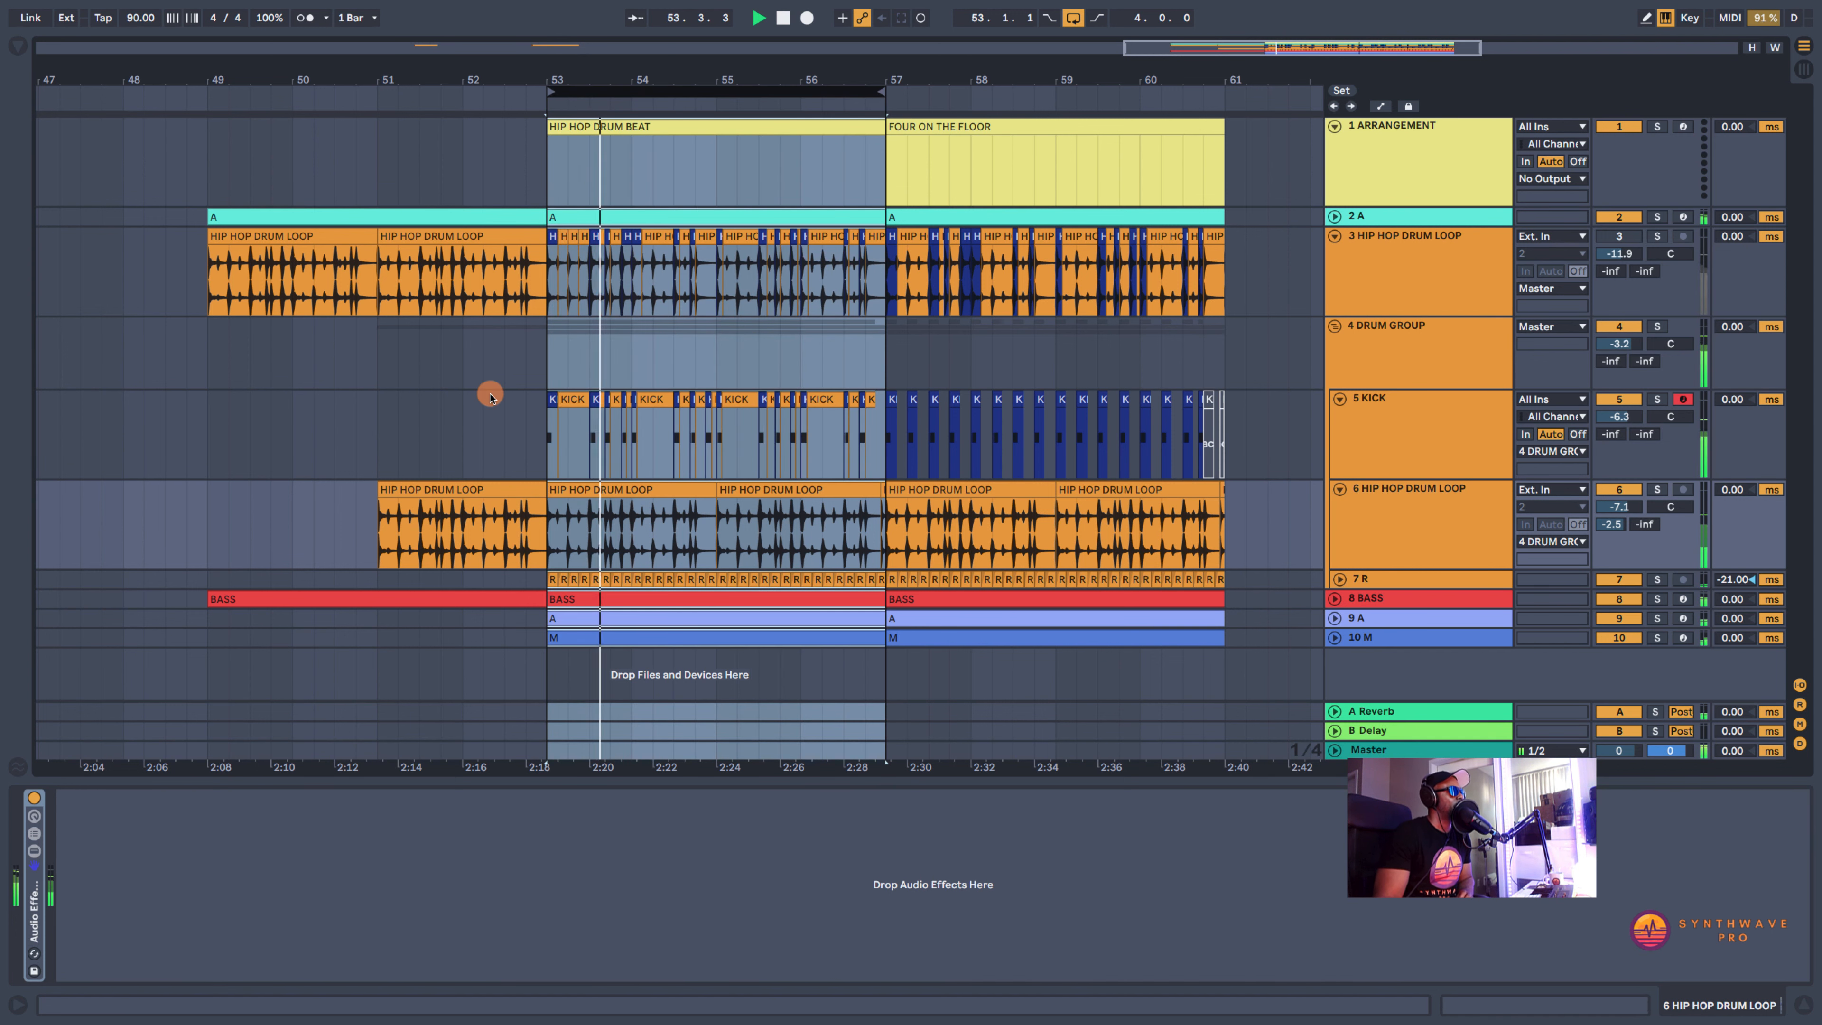
- Extend the playback loop to eight bars, ending at bar 61, and listen through the FOUR ON THE FLOOR section
{"action": "left_click", "coordinate": [439, 354]}
{"action": "left_click", "coordinate": [879, 94]}
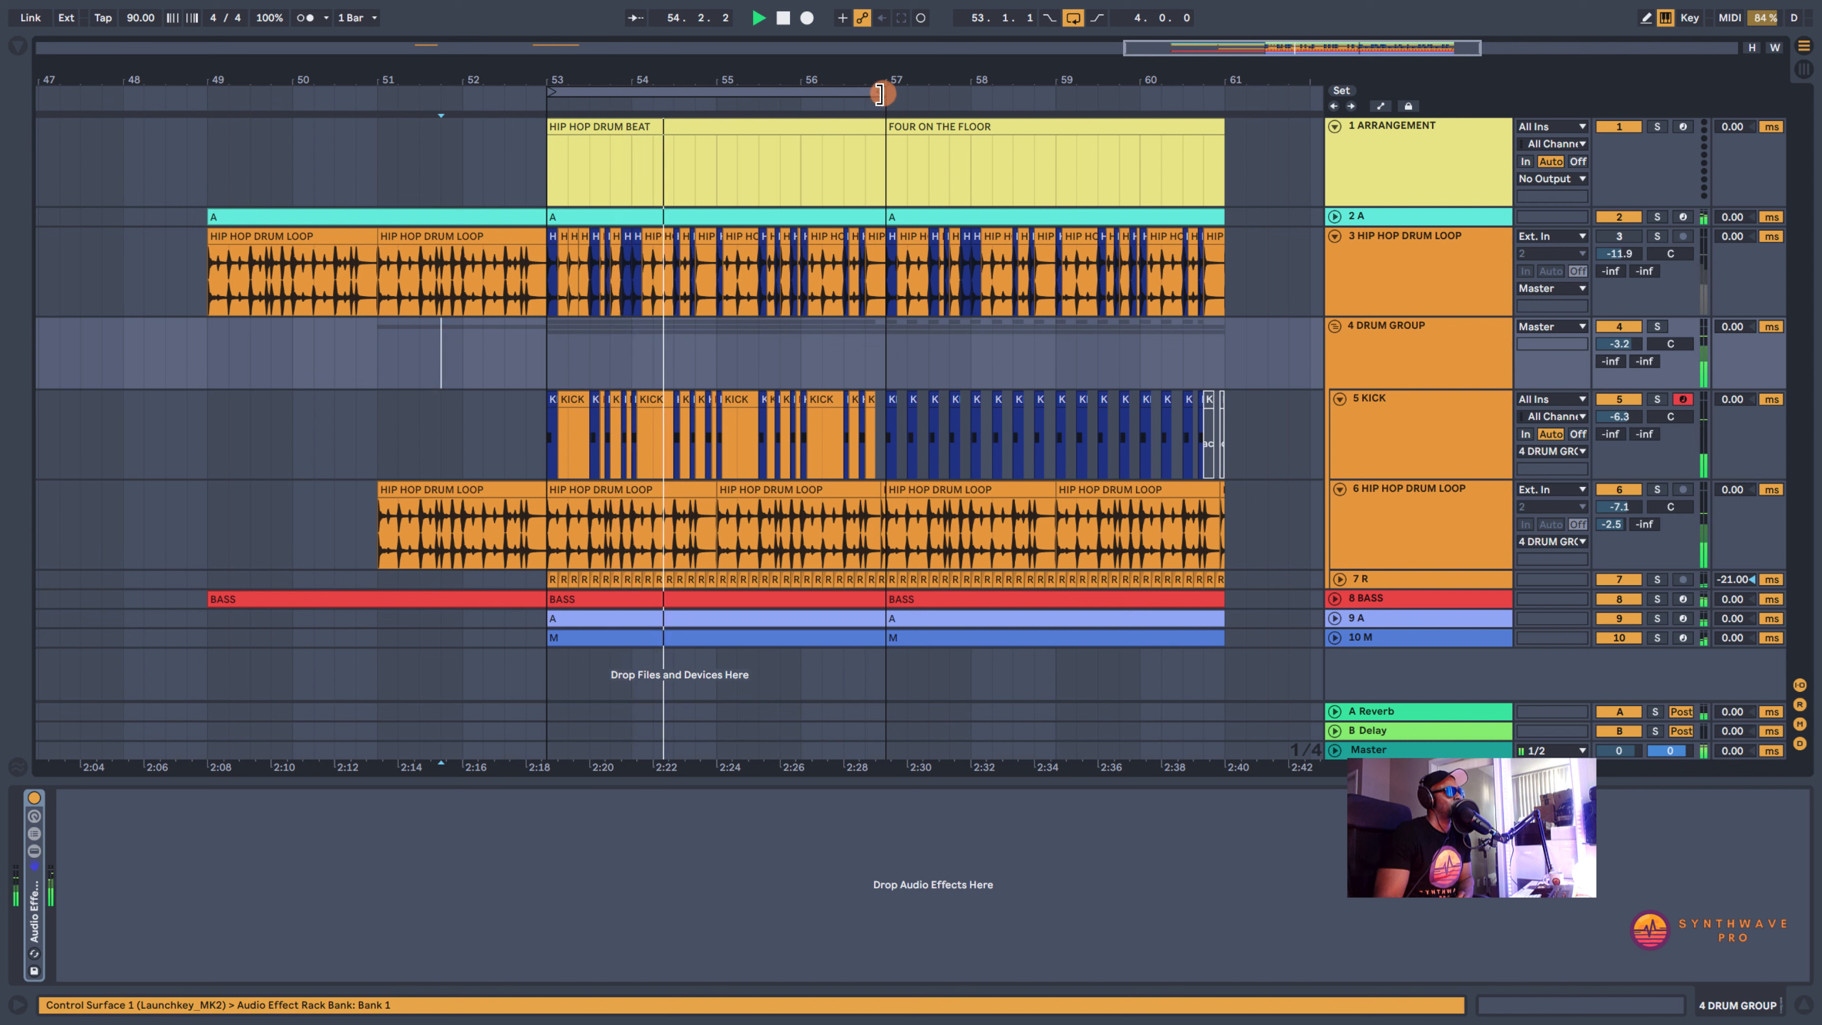
{"action": "left_click_drag", "start_coordinate": [879, 94], "coordinate": [1224, 94]}
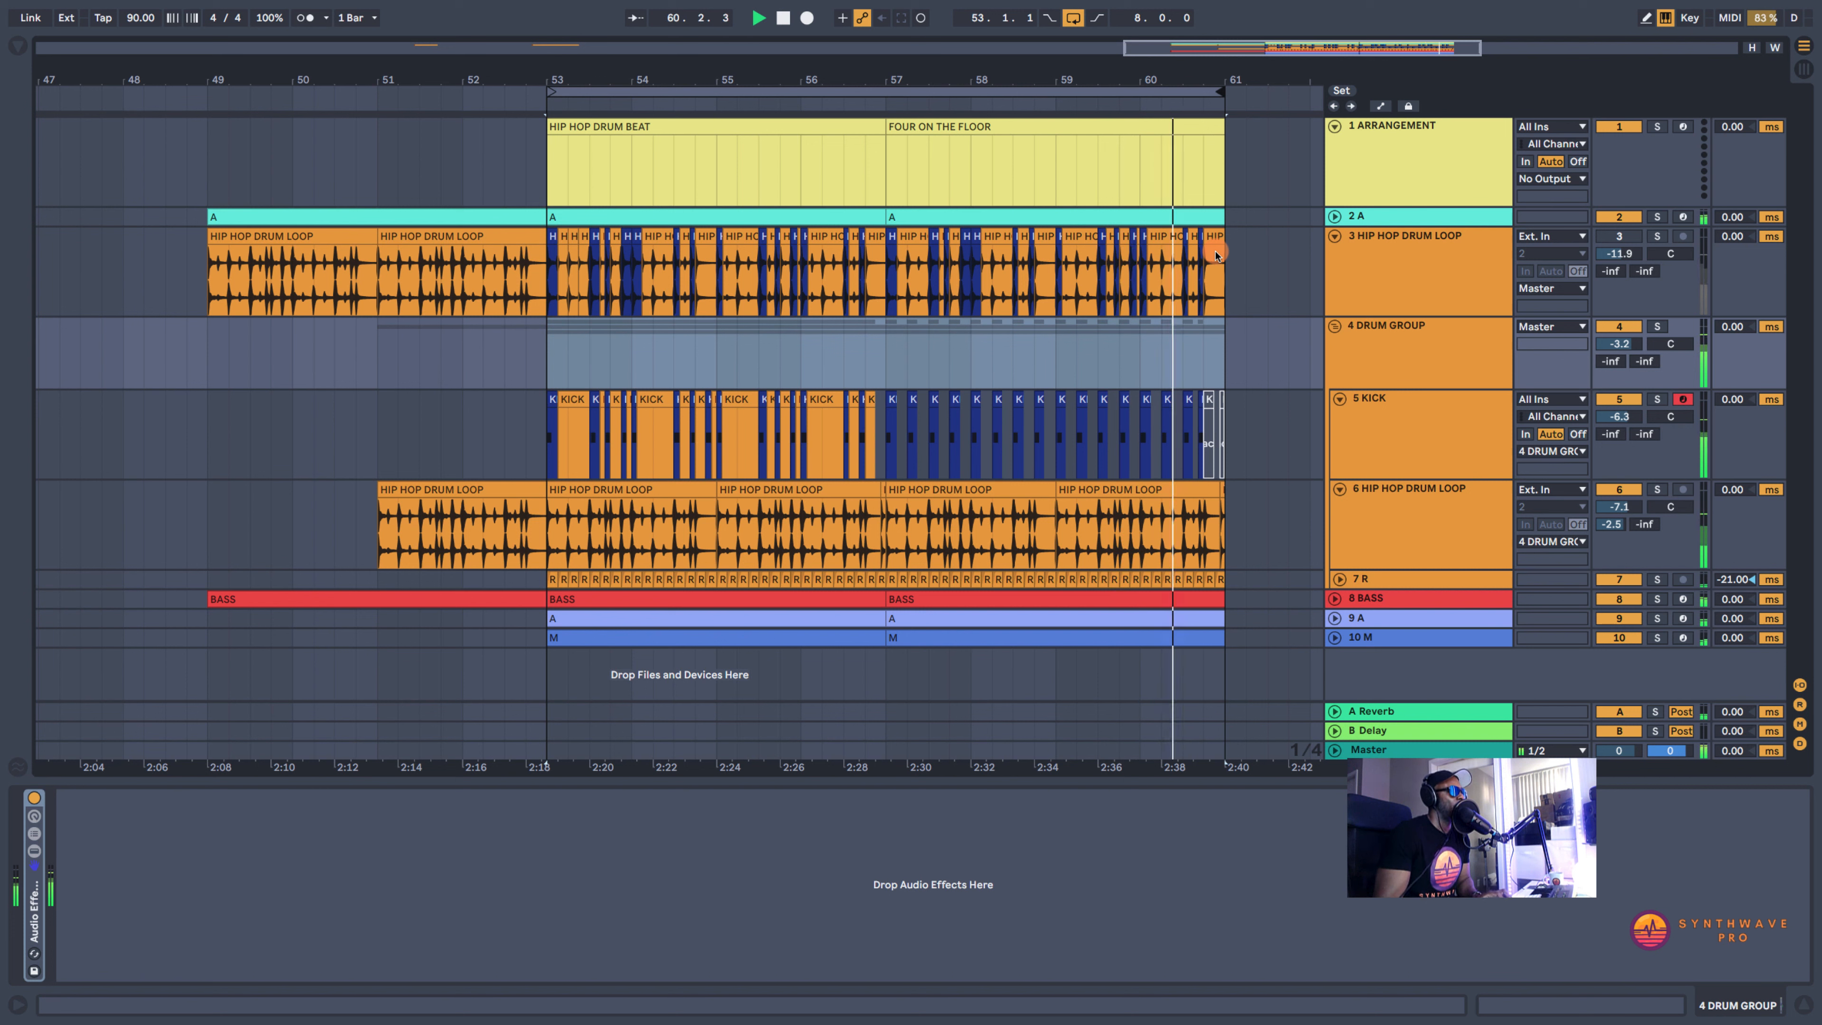
{"action": "key", "text": "space"}
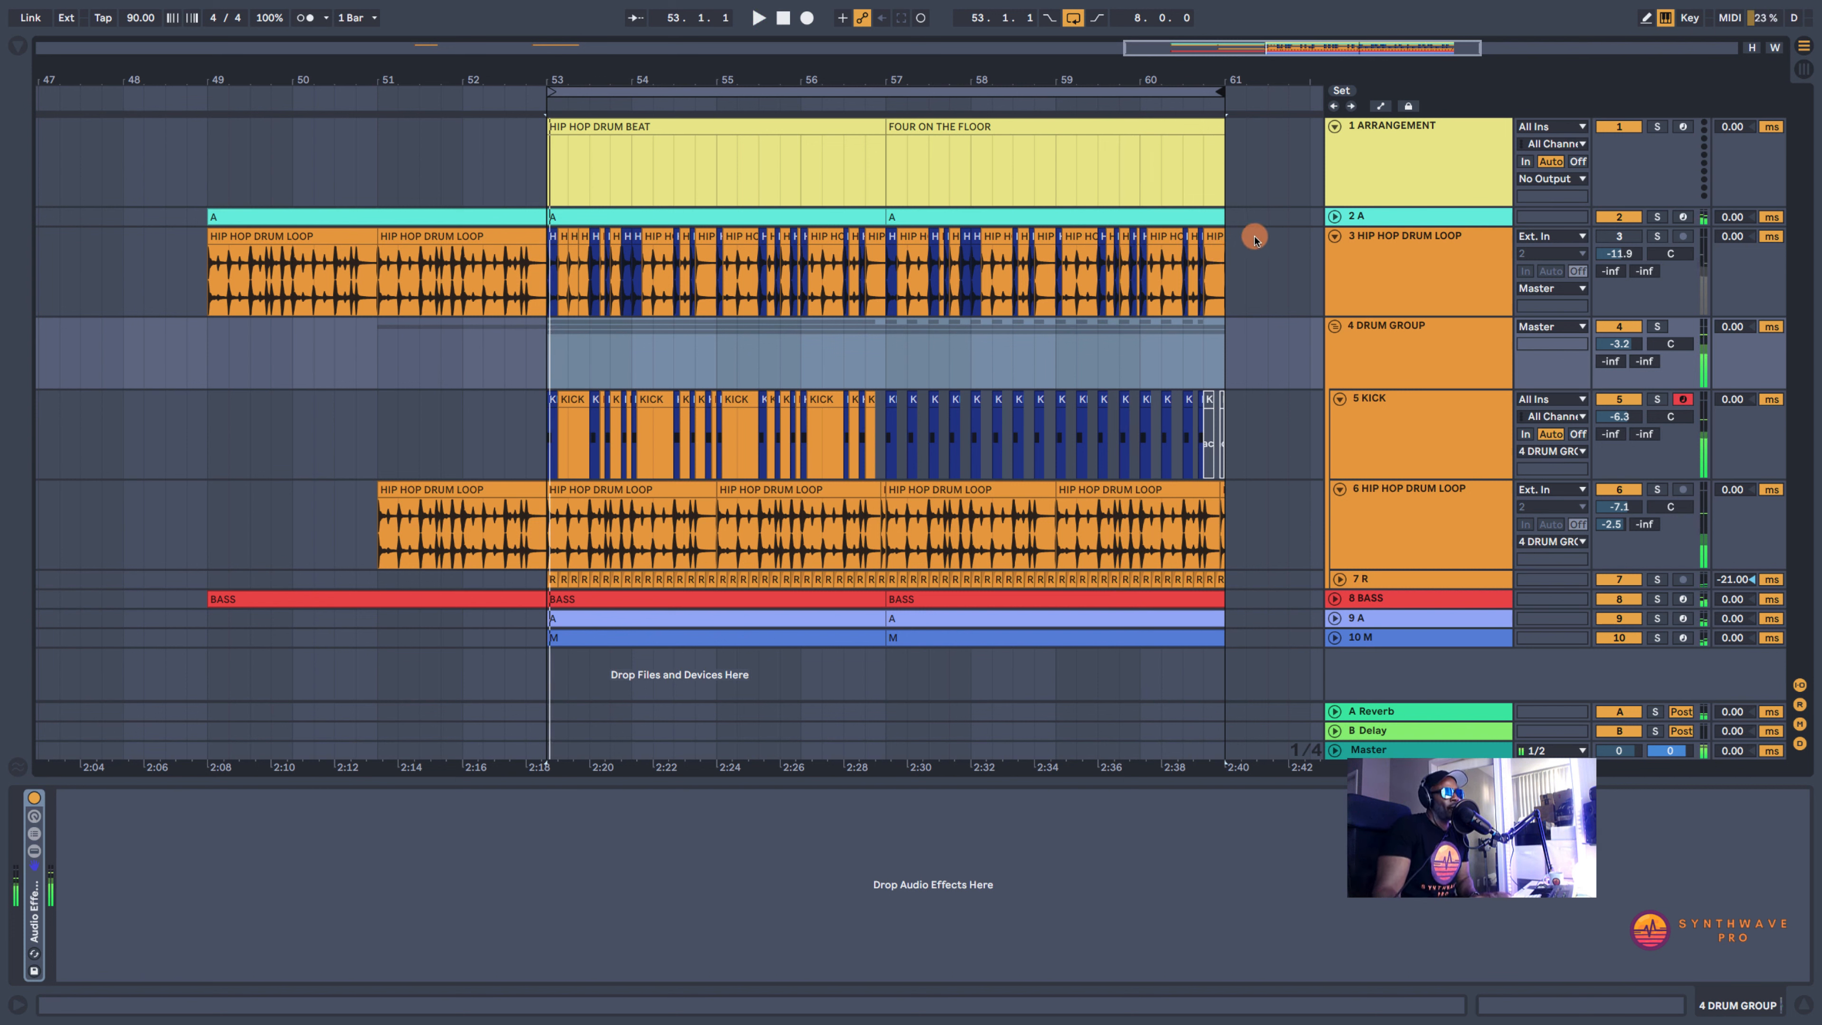